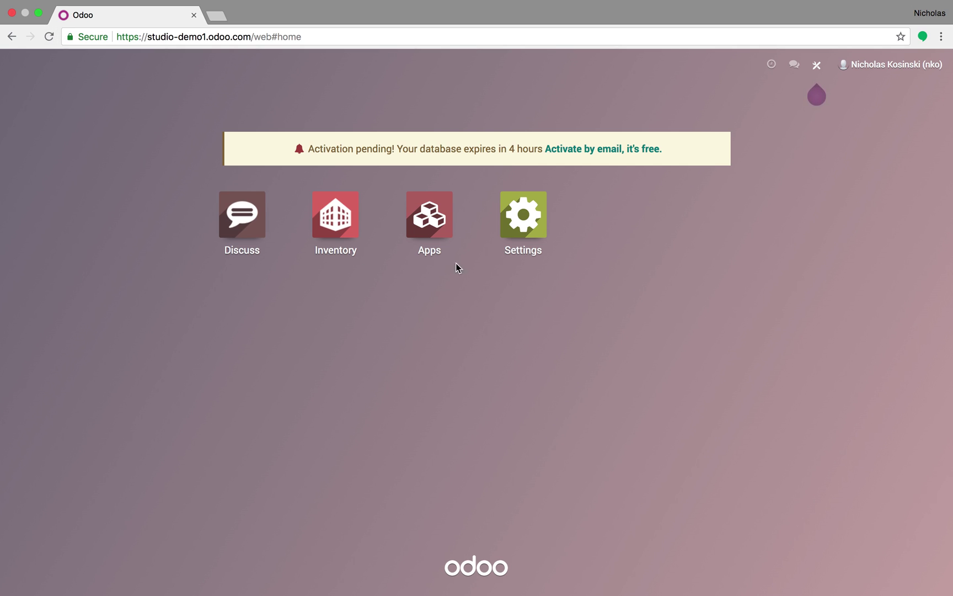
Activate developer mode from the Settings app so the home screen reloads in debug mode
{"action": "left_click", "coordinate": [523, 218]}
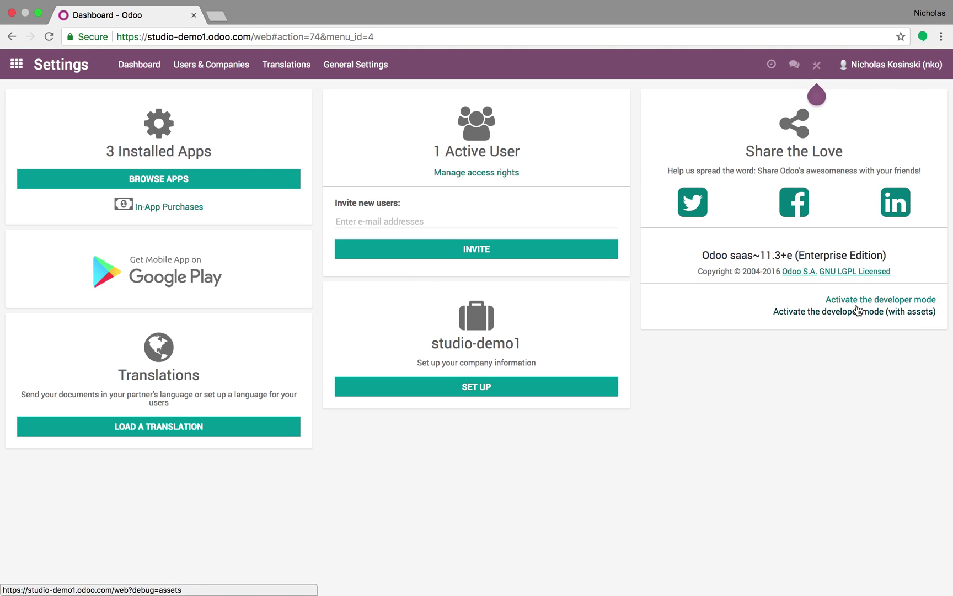
{"action": "left_click", "coordinate": [862, 301]}
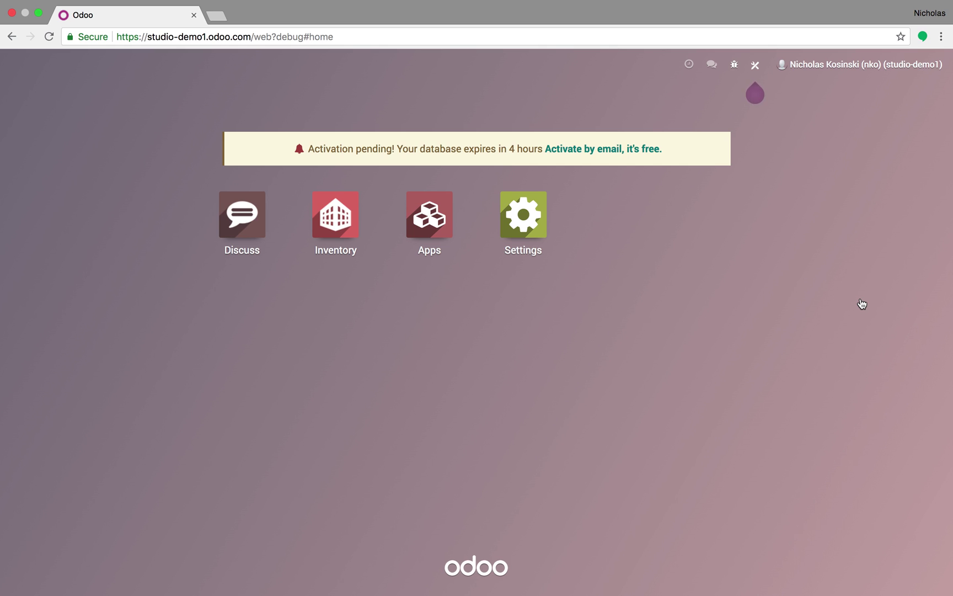
Start a new product record from the Inventory Products list
{"action": "left_click", "coordinate": [302, 203]}
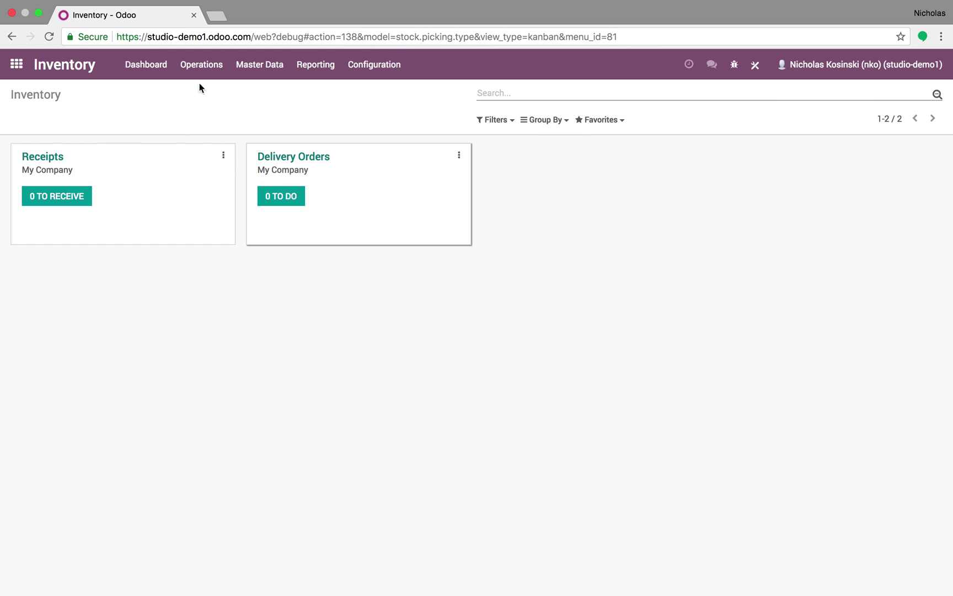
{"action": "left_click", "coordinate": [204, 71]}
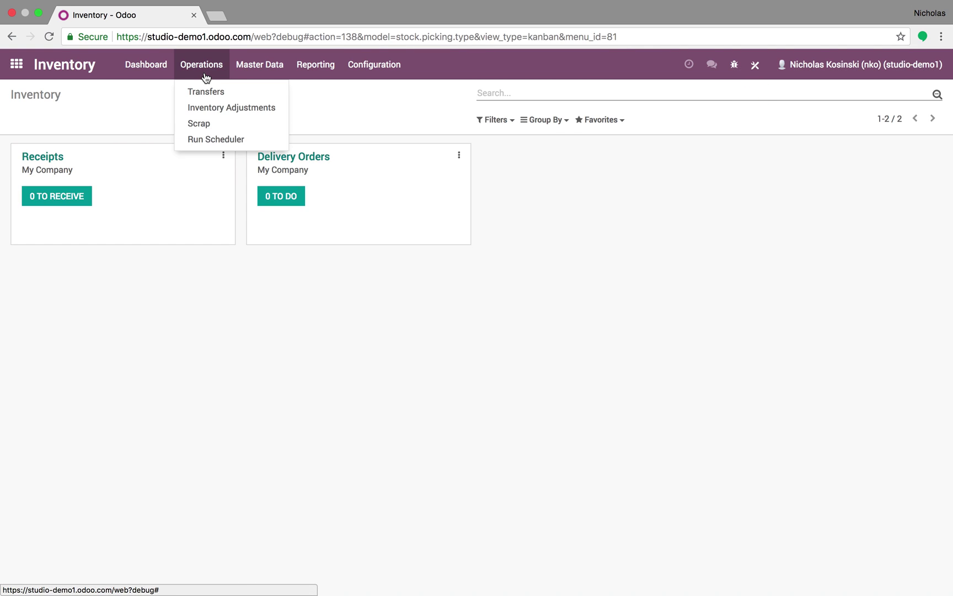
{"action": "mouse_move", "coordinate": [251, 68]}
{"action": "left_click", "coordinate": [257, 91]}
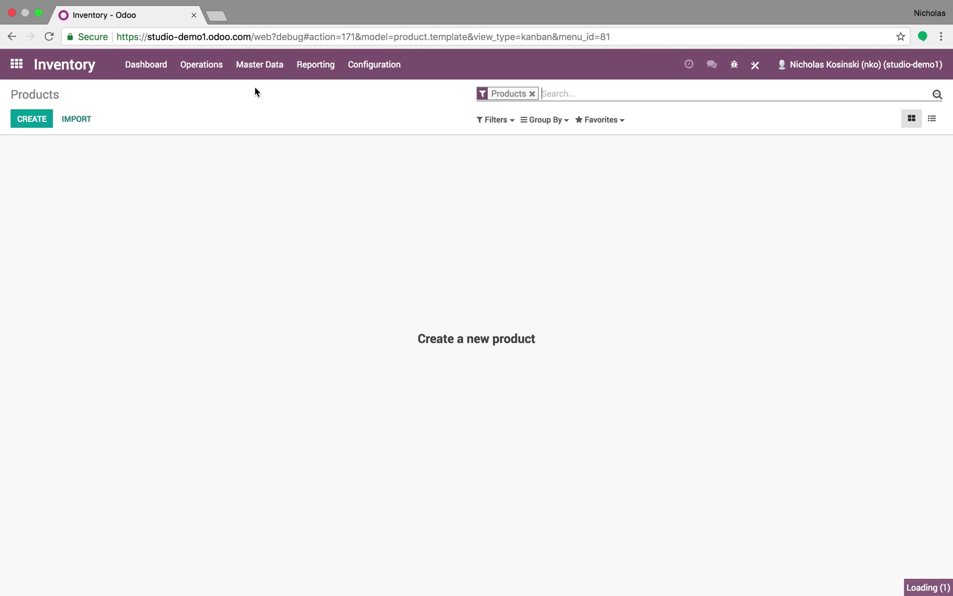
{"action": "left_click", "coordinate": [34, 120]}
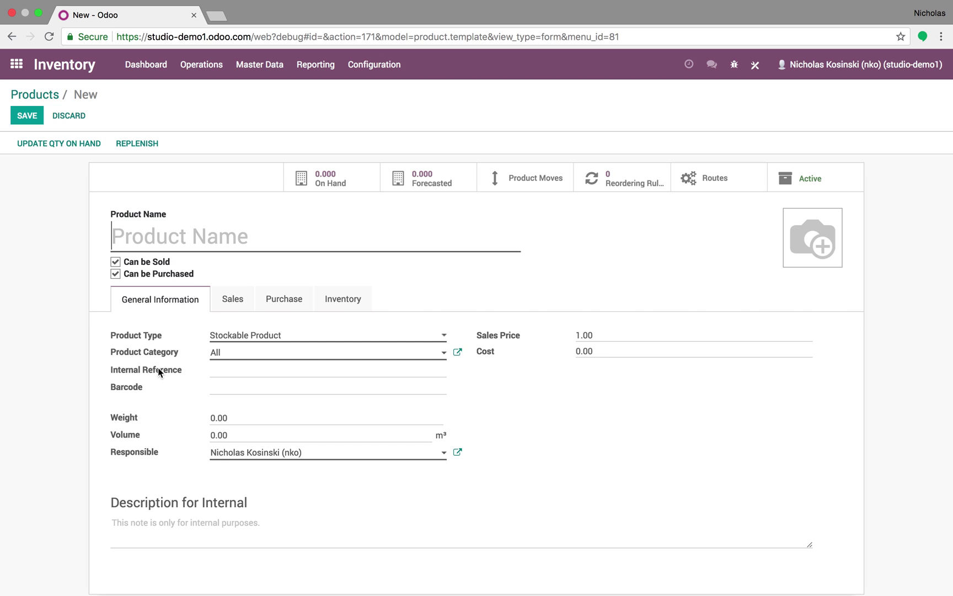
{"action": "mouse_move", "coordinate": [158, 367]}
{"action": "left_click", "coordinate": [757, 65]}
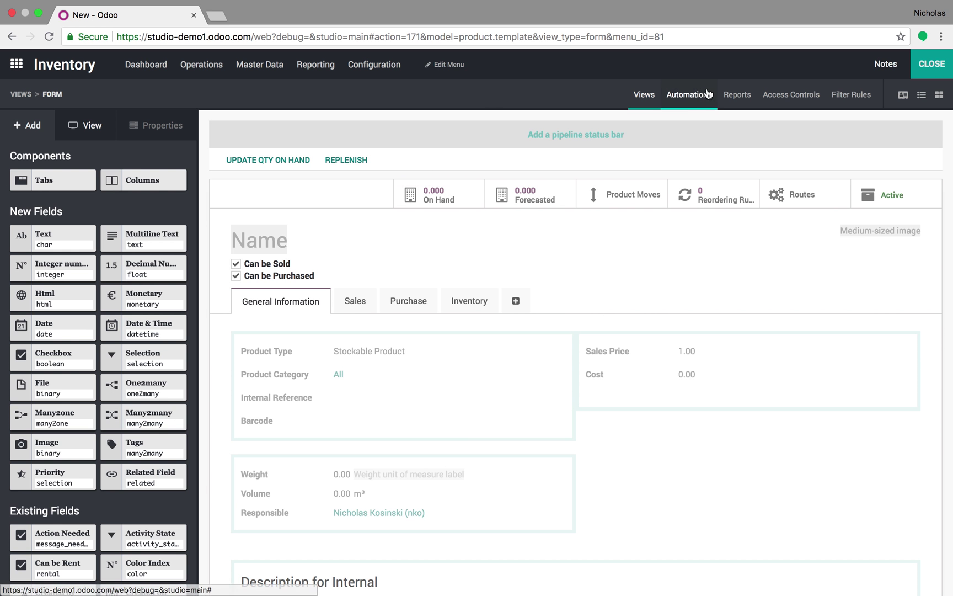
{"action": "left_click", "coordinate": [713, 93]}
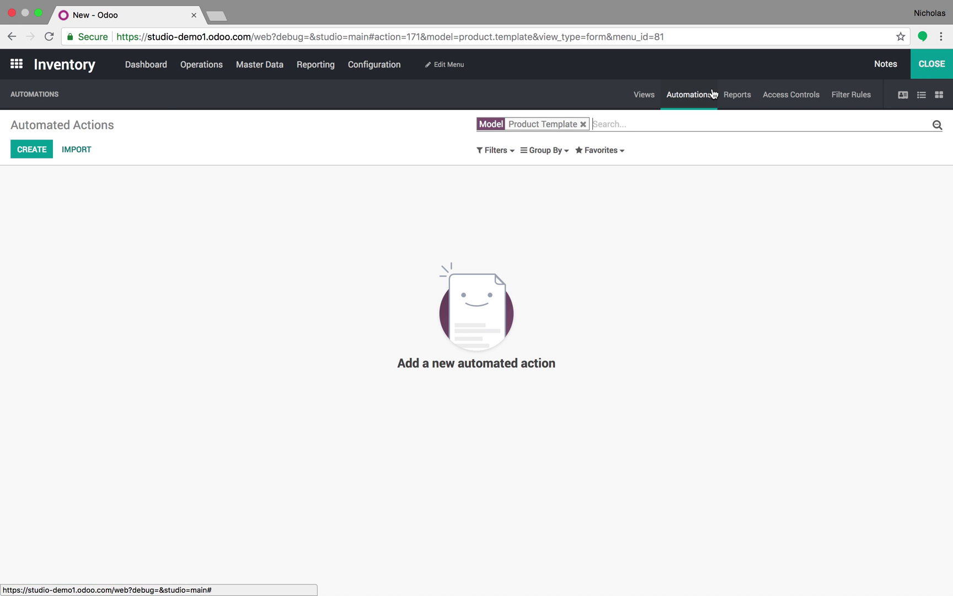
{"action": "left_click", "coordinate": [47, 154]}
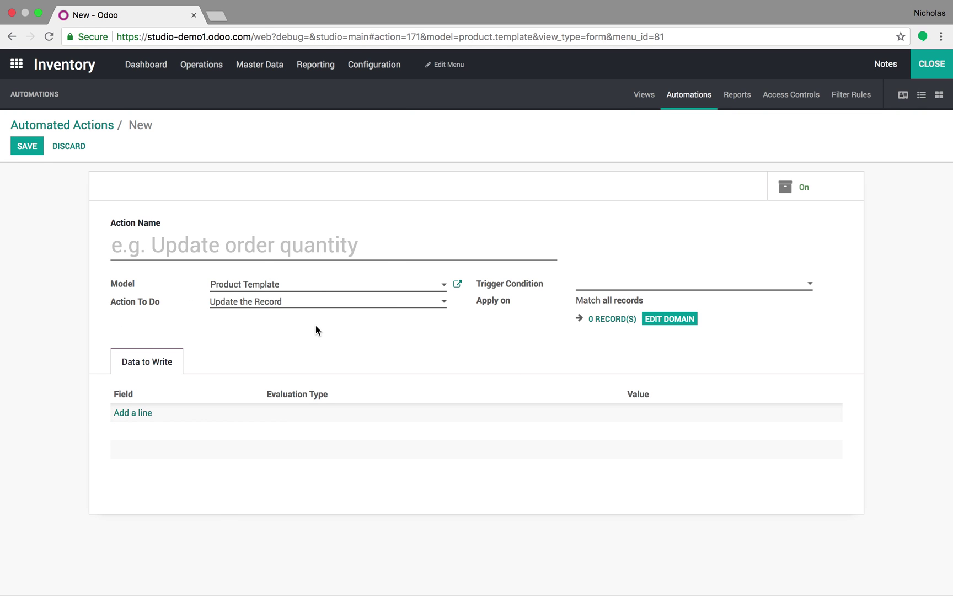
{"action": "left_click", "coordinate": [938, 67]}
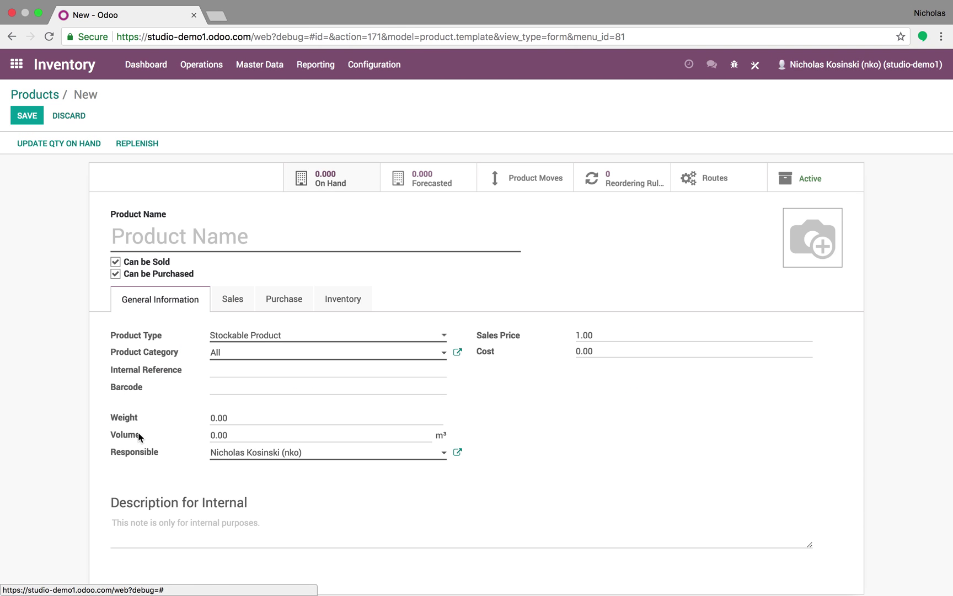
Find Sequences through the home menu search and start a new sequence
{"action": "left_click", "coordinate": [16, 66]}
{"action": "type", "text": "sequence"}
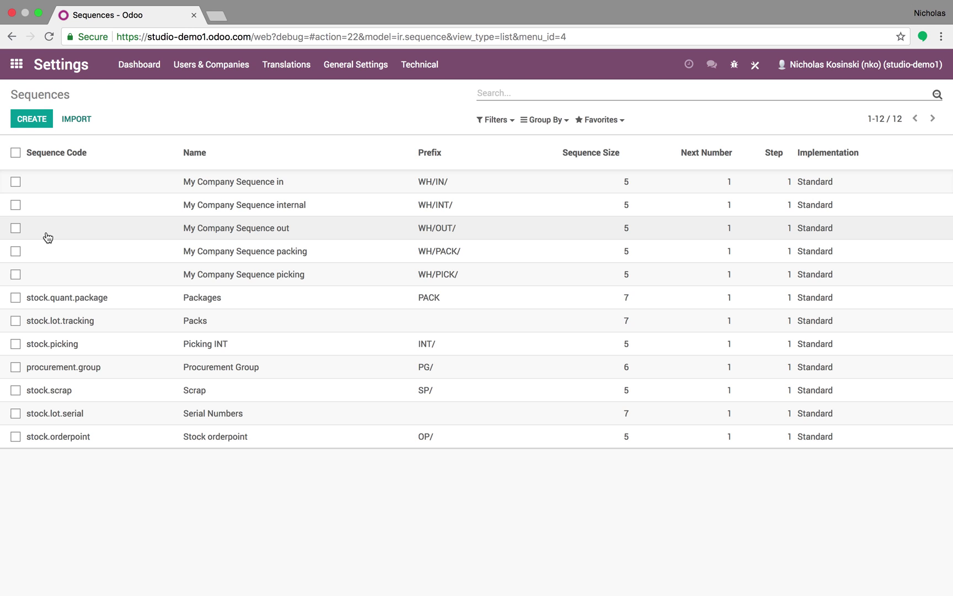
{"action": "left_click", "coordinate": [47, 120]}
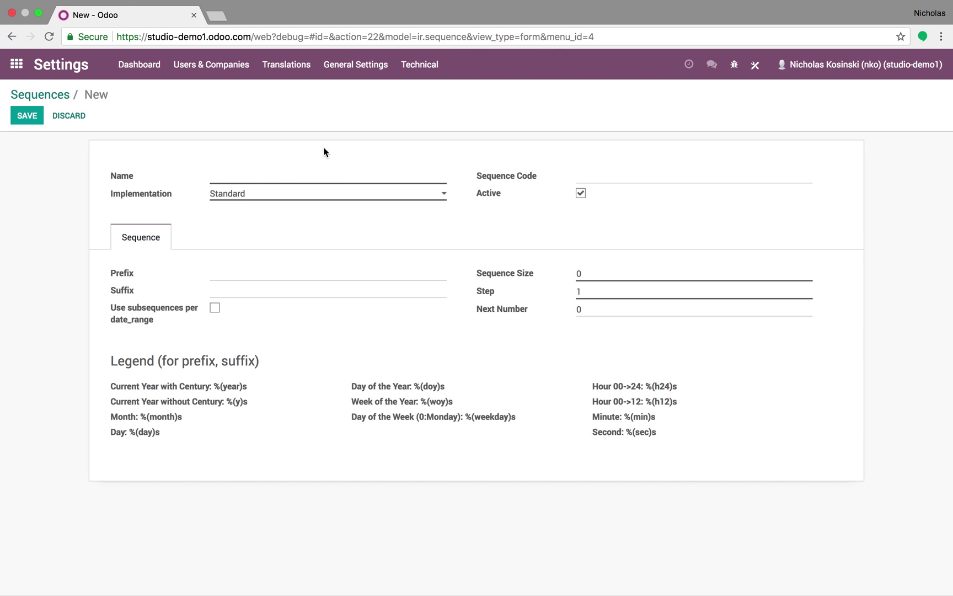
Fill in name SKU Creation, code product_code, prefix NKO and size 0001, then save
{"action": "left_click", "coordinate": [267, 183]}
{"action": "type", "text": "SKU Creation"}
{"action": "type", "text": "pro"}
{"action": "type", "text": "produ"}
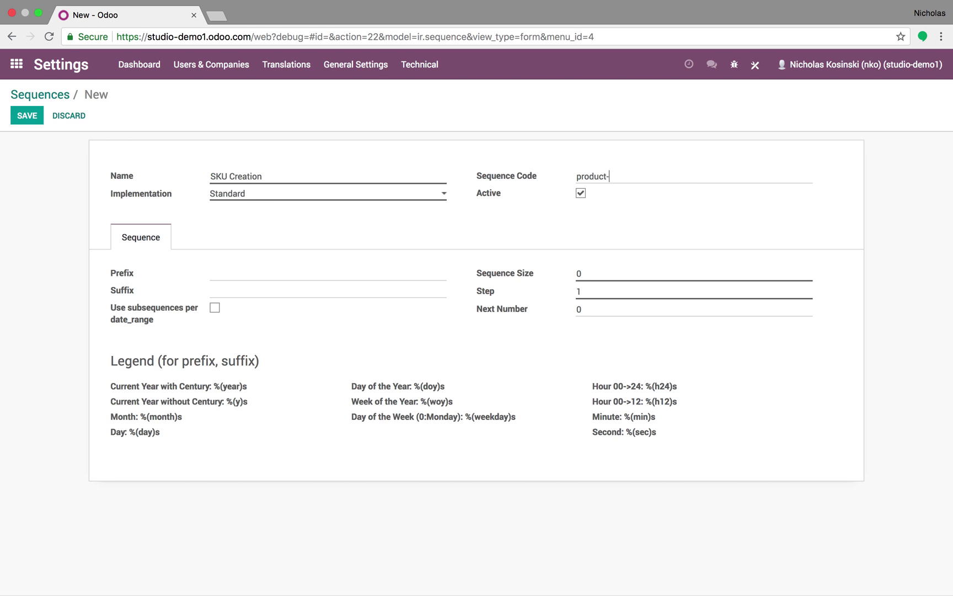
{"action": "type", "text": "ct_code"}
{"action": "left_click", "coordinate": [292, 277]}
{"action": "type", "text": "NKO"}
{"action": "left_click_drag", "start_coordinate": [644, 273], "coordinate": [516, 270]}
{"action": "type", "text": "0001"}
{"action": "left_click", "coordinate": [29, 115]}
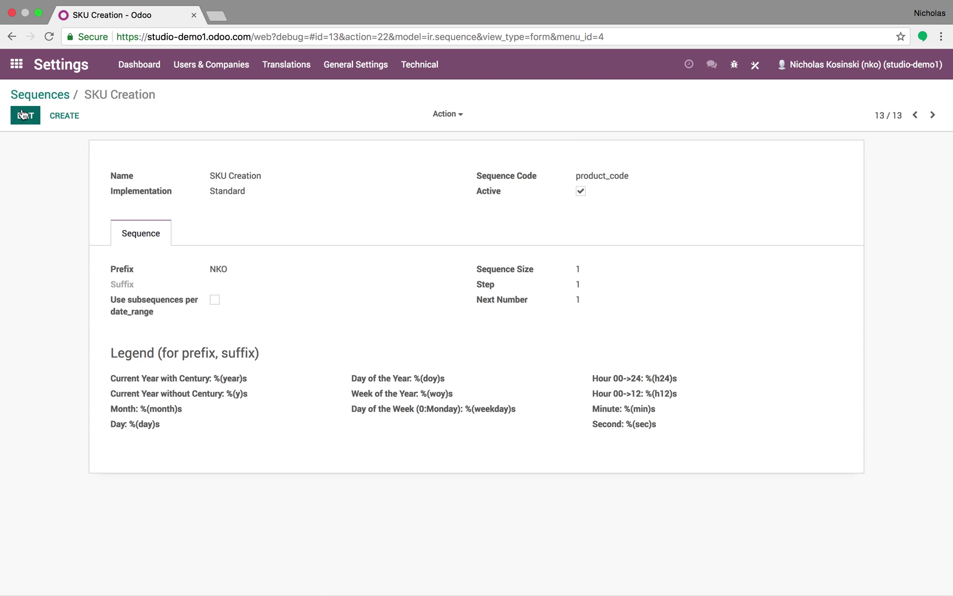
Create a new automated action named Create SKU from the Automated Actions page
{"action": "left_click", "coordinate": [23, 65]}
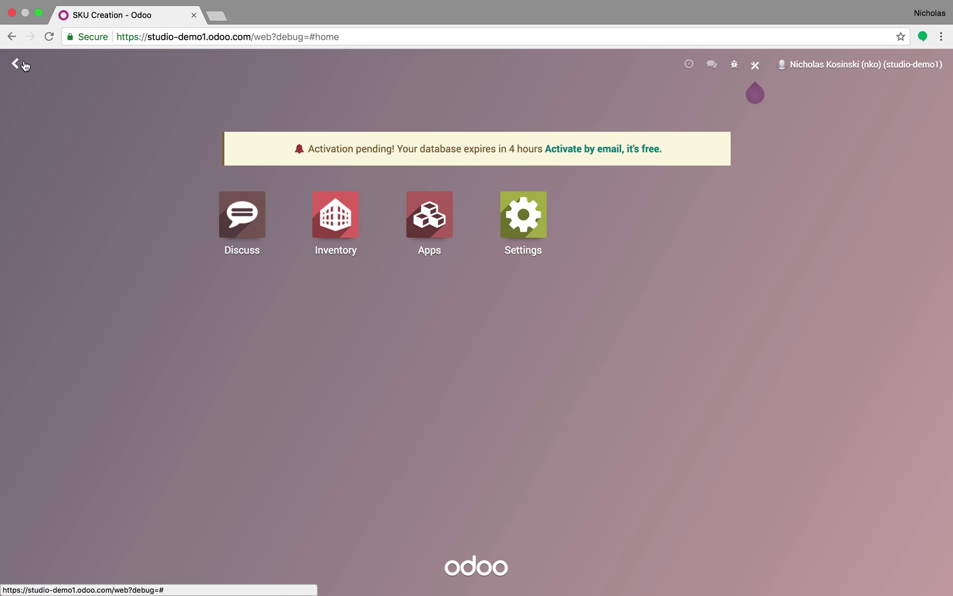
{"action": "type", "text": "automate"}
{"action": "key", "text": "Return"}
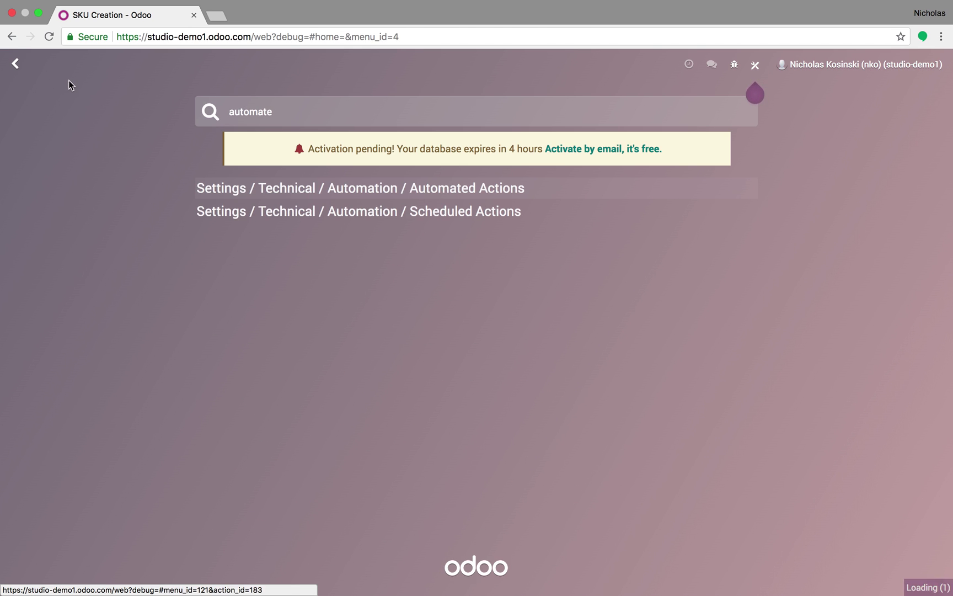
{"action": "left_click", "coordinate": [32, 119]}
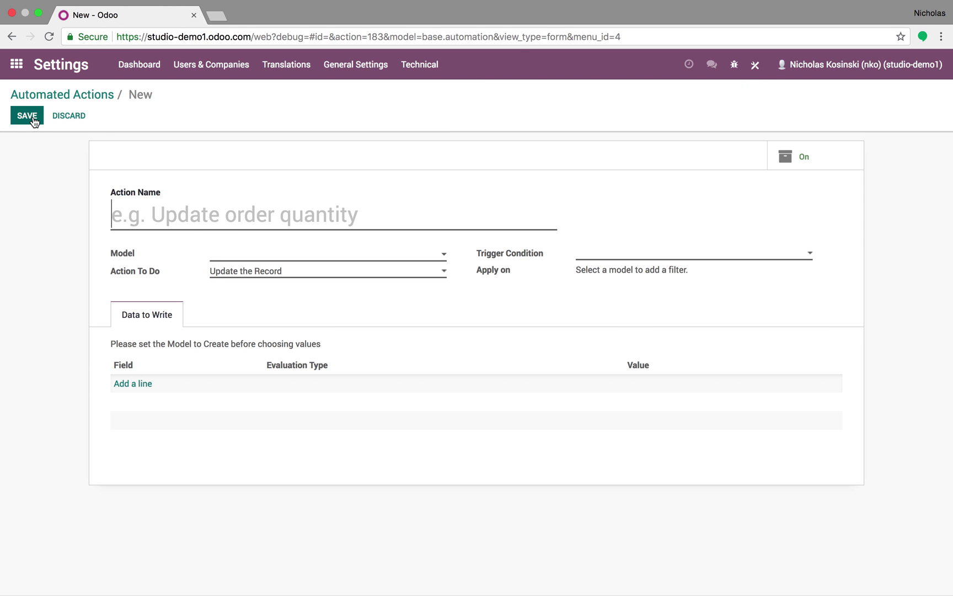
{"action": "left_click", "coordinate": [257, 210]}
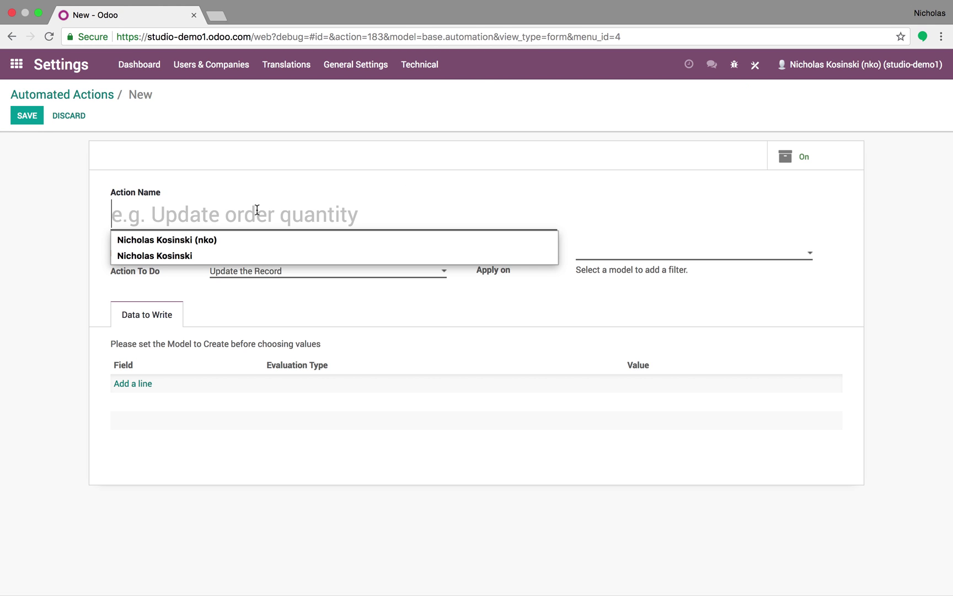
{"action": "type", "text": "Cre"}
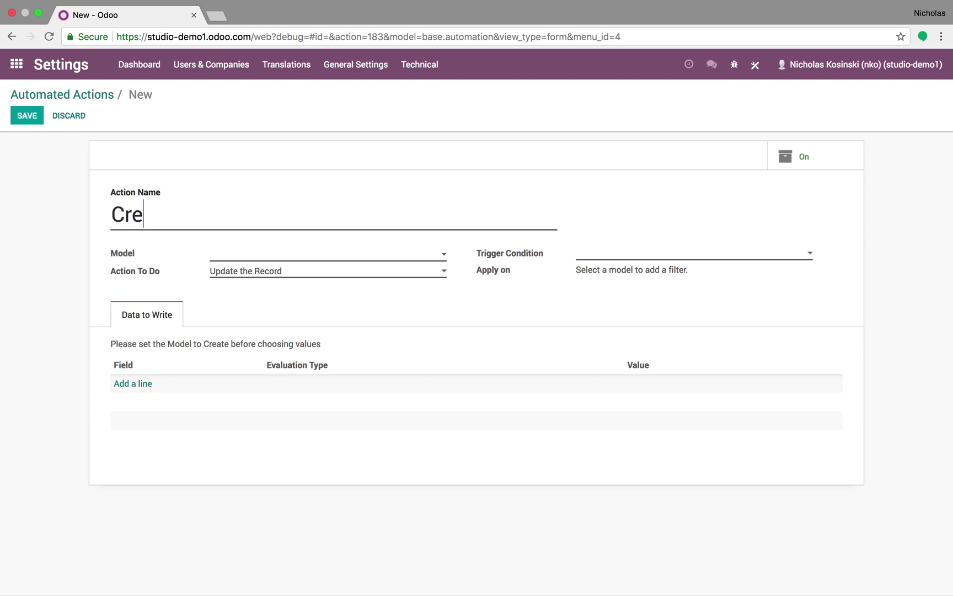
{"action": "type", "text": "ate SKU"}
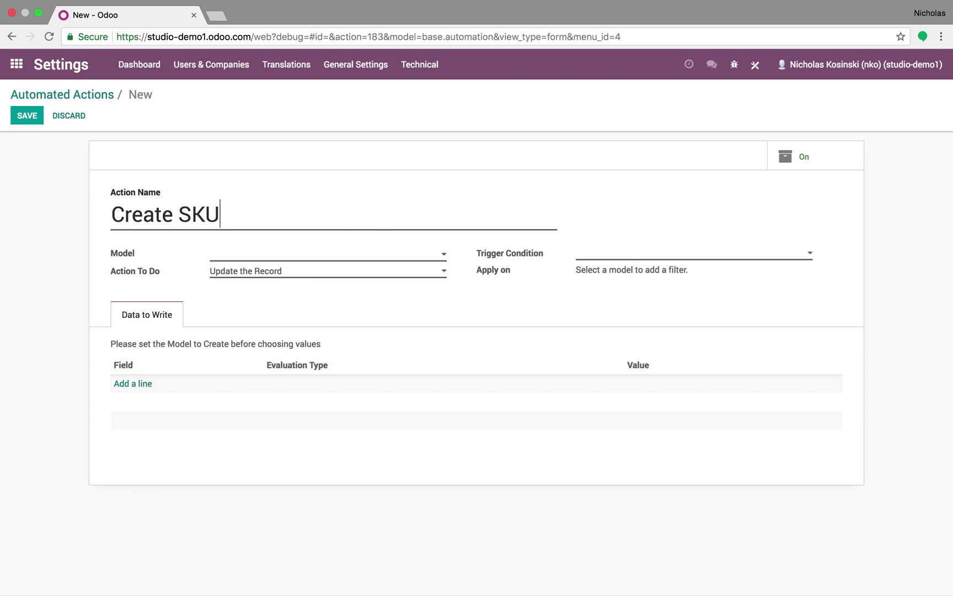
Set model Product Template, action Execute Python Code, trigger On Creation, and select the sample comments
{"action": "left_click", "coordinate": [308, 257]}
{"action": "type", "text": "product"}
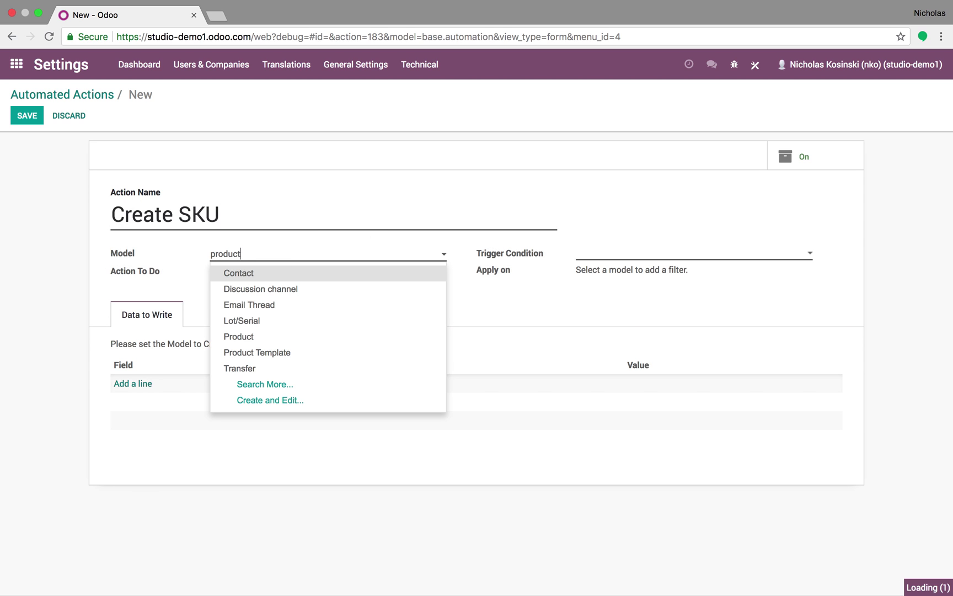
{"action": "key", "text": "Down"}
{"action": "key", "text": "Down"}
{"action": "key", "text": "Return"}
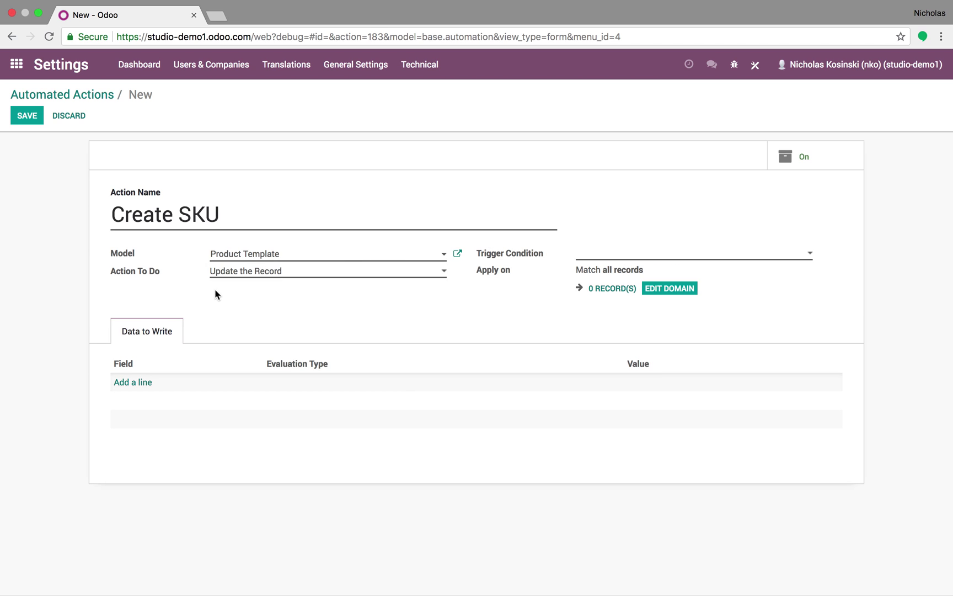
{"action": "left_click", "coordinate": [283, 274]}
{"action": "left_click", "coordinate": [290, 248]}
{"action": "left_click", "coordinate": [619, 251]}
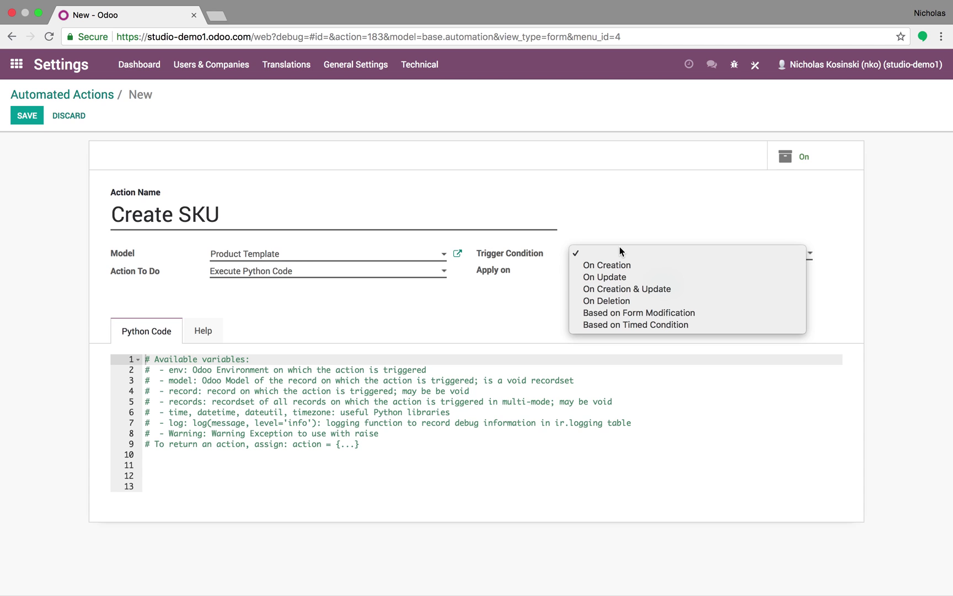
{"action": "left_click", "coordinate": [613, 263]}
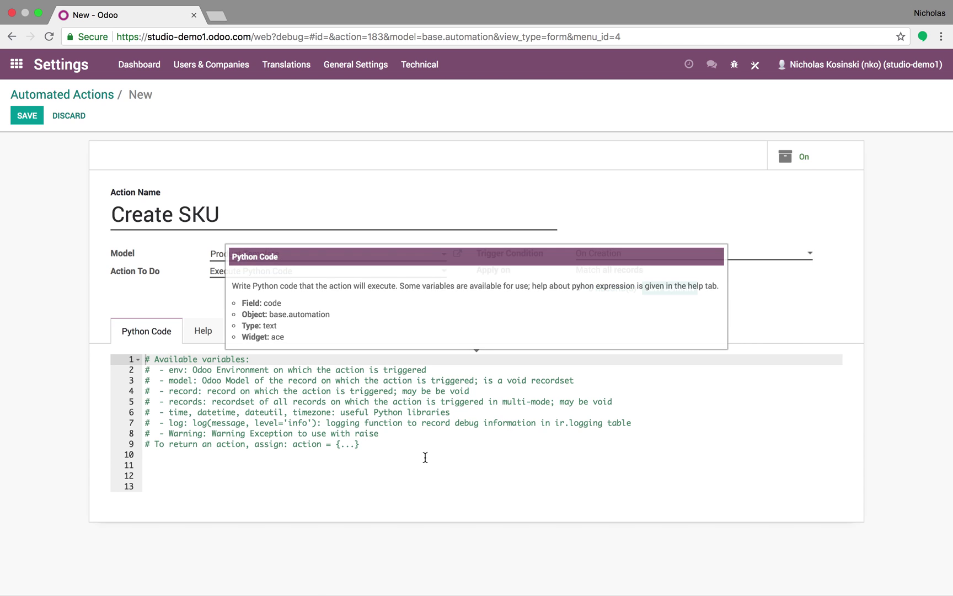
{"action": "left_click_drag", "start_coordinate": [426, 456], "coordinate": [122, 338]}
Replace the sample comments with Python code that fills an empty default_code
{"action": "key", "text": "BackSpace"}
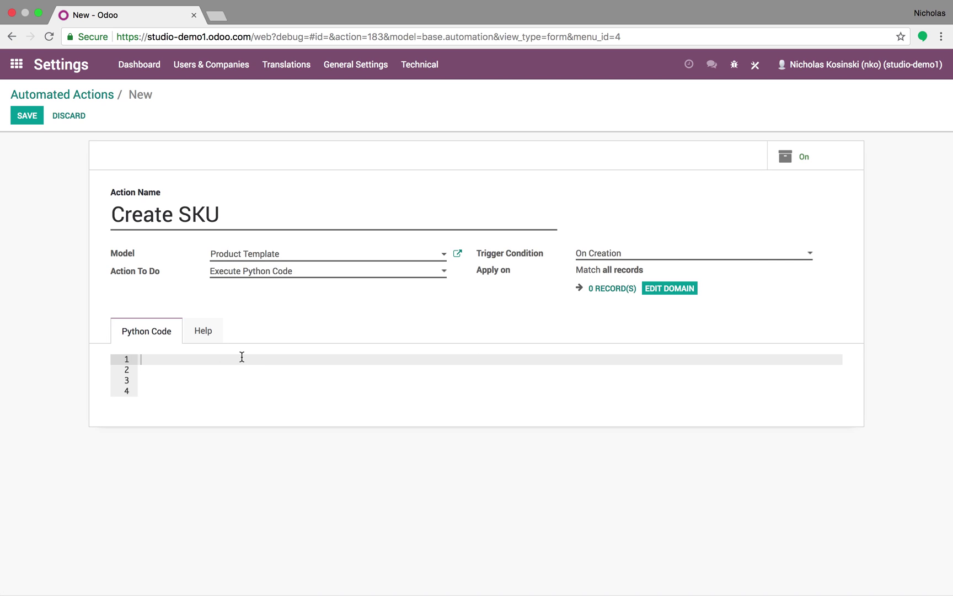
{"action": "type", "text": "if not record.default_code:    record.write({      'default_code': env['ir.sequence'].next_by_code('product_code'),      })"}
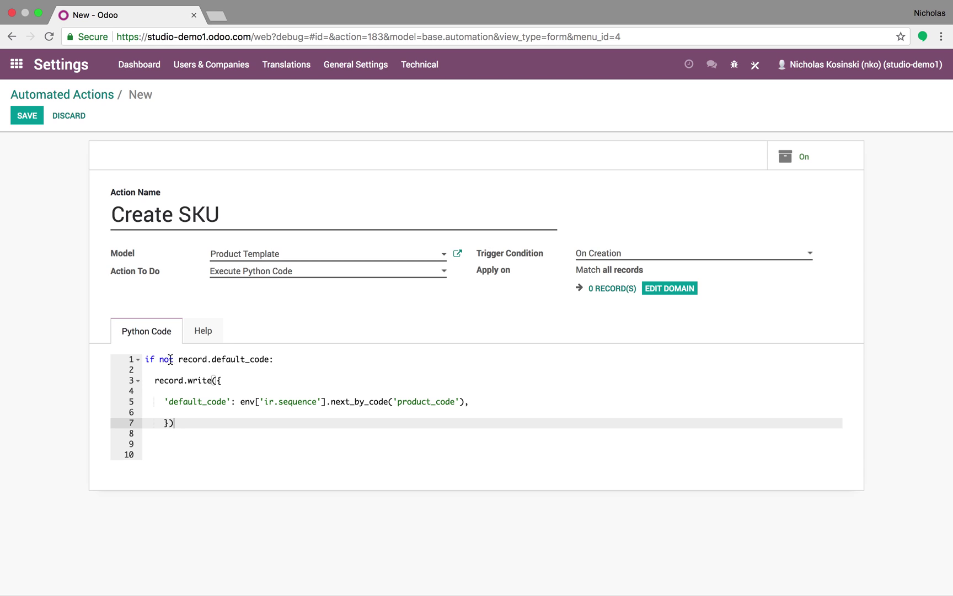
{"action": "left_click_drag", "start_coordinate": [208, 360], "coordinate": [262, 359]}
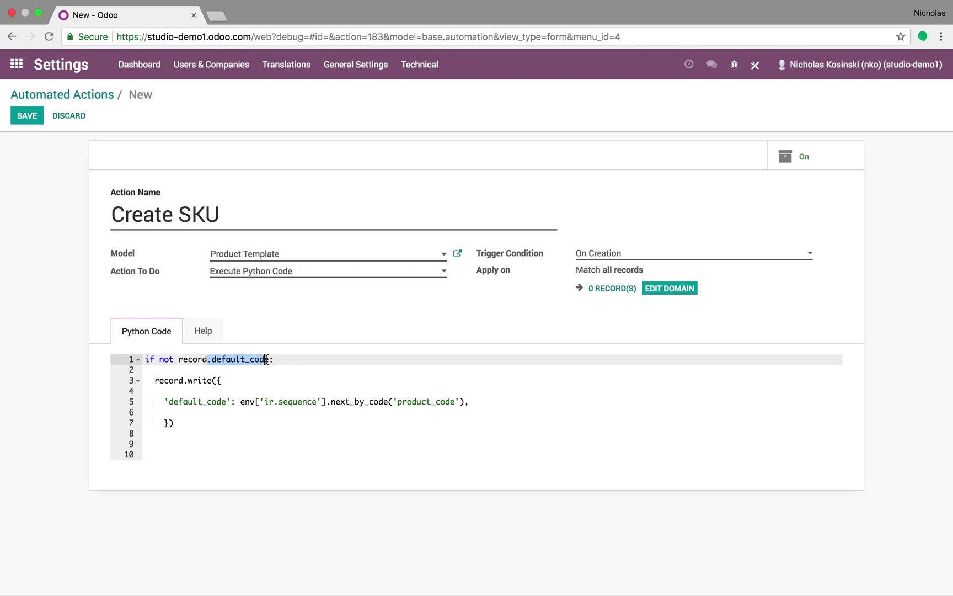
{"action": "left_click", "coordinate": [270, 359]}
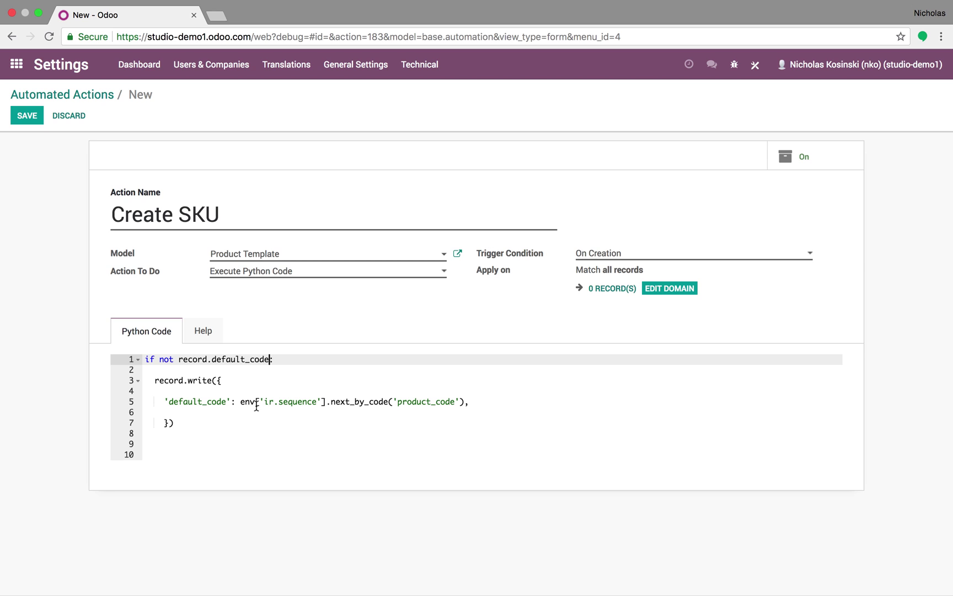
Review the ir.sequence product_code lookup in the code and save Create SKU
{"action": "left_click_drag", "start_coordinate": [264, 401], "coordinate": [318, 402]}
{"action": "left_click", "coordinate": [333, 402]}
{"action": "triple_click", "coordinate": [334, 401]}
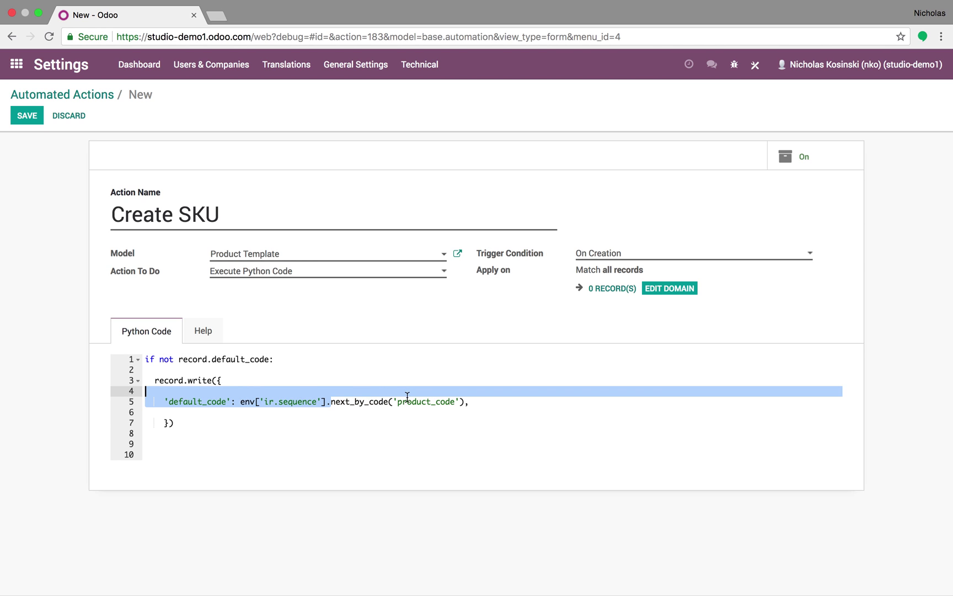
{"action": "left_click", "coordinate": [409, 401]}
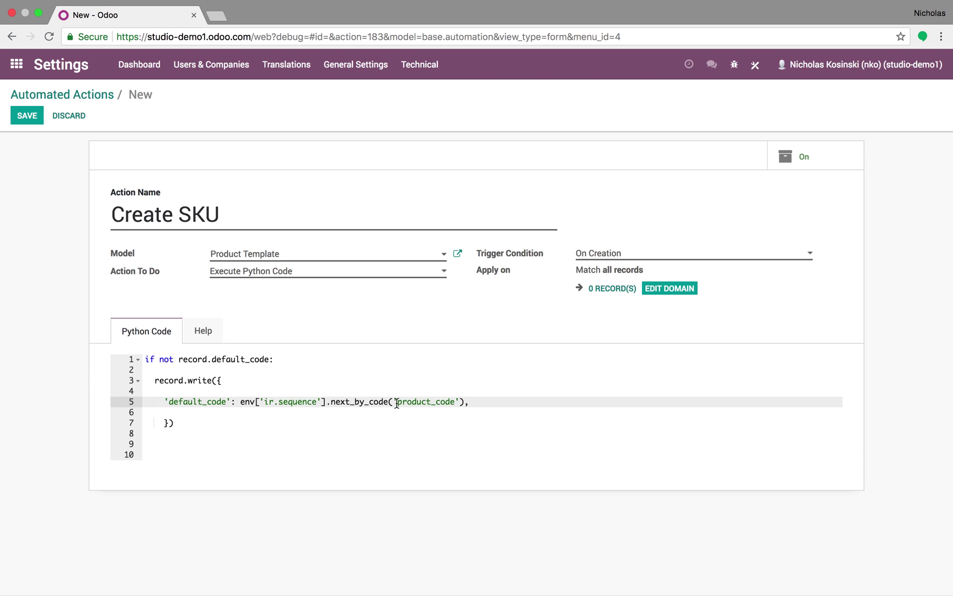
{"action": "mouse_move", "coordinate": [397, 403]}
{"action": "left_mouse_down"}
{"action": "mouse_move", "coordinate": [457, 402]}
{"action": "mouse_move", "coordinate": [401, 403]}
{"action": "left_mouse_up"}
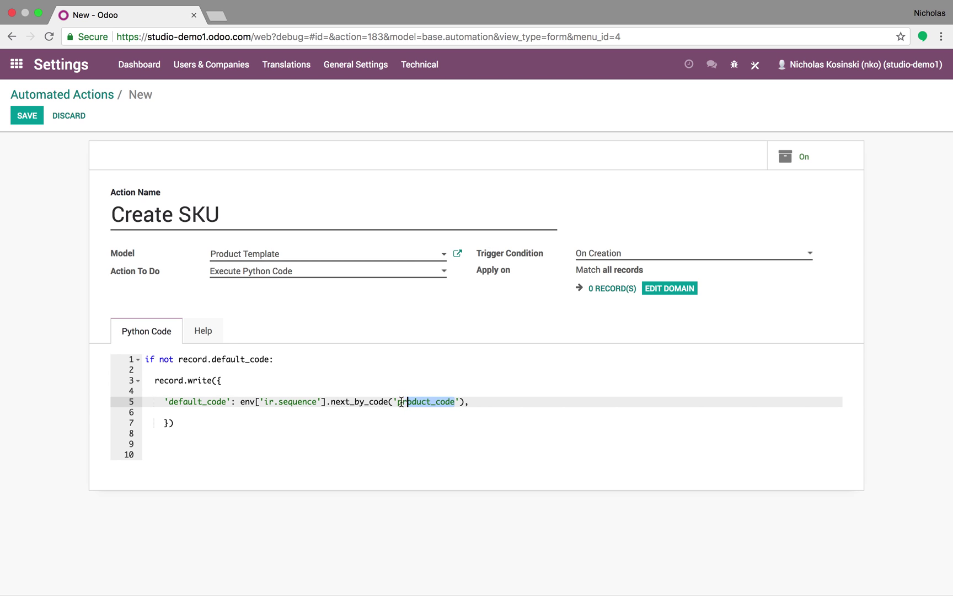
{"action": "left_click_drag", "start_coordinate": [268, 359], "coordinate": [213, 360]}
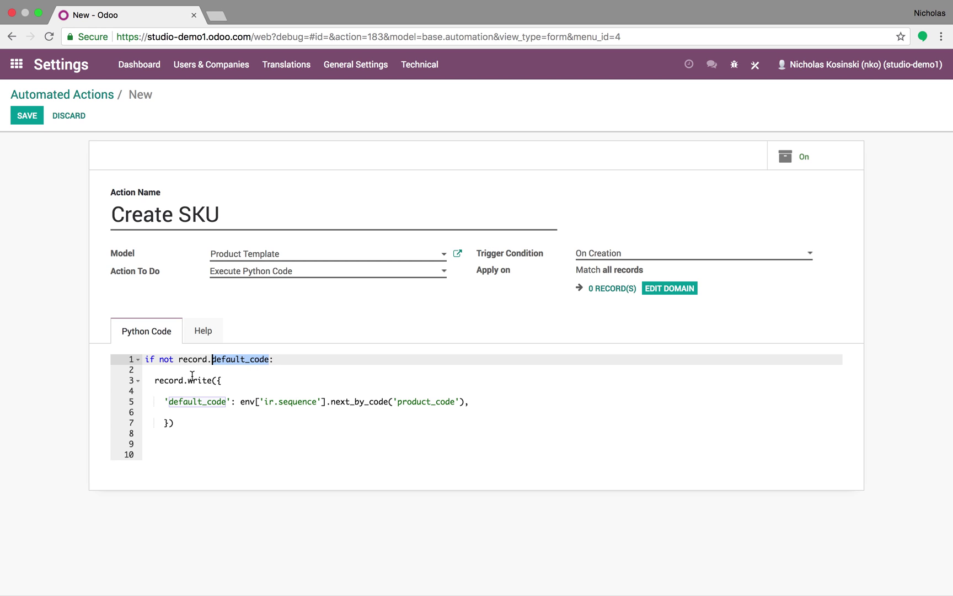
{"action": "left_click", "coordinate": [220, 411]}
{"action": "left_click", "coordinate": [209, 406]}
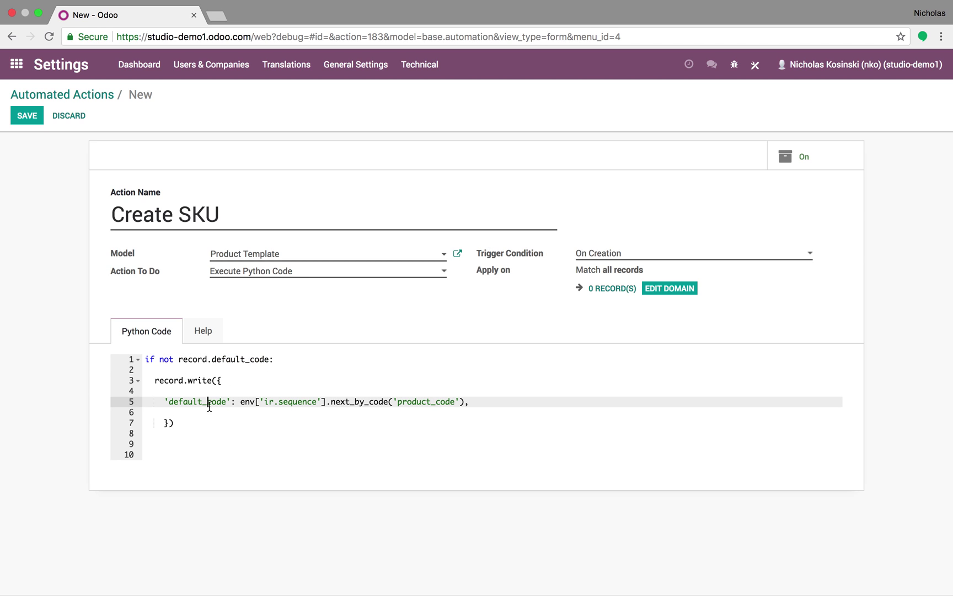
{"action": "left_click_drag", "start_coordinate": [239, 404], "coordinate": [462, 405]}
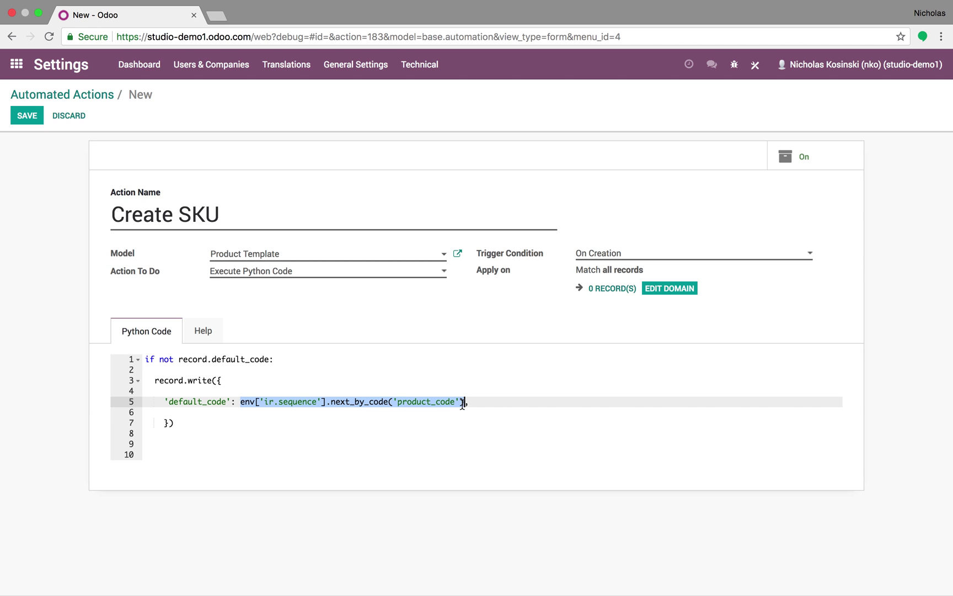
{"action": "left_click", "coordinate": [447, 424]}
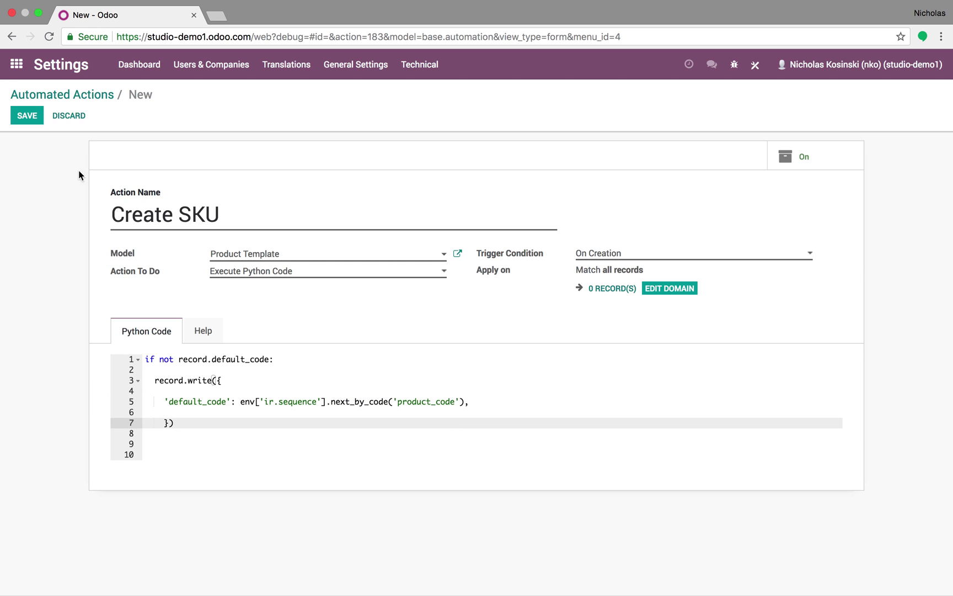
{"action": "left_click", "coordinate": [27, 117]}
Go to the Products menu through the home menu search 'prod'
{"action": "left_click", "coordinate": [74, 97]}
{"action": "left_click", "coordinate": [16, 67]}
{"action": "type", "text": "prod"}
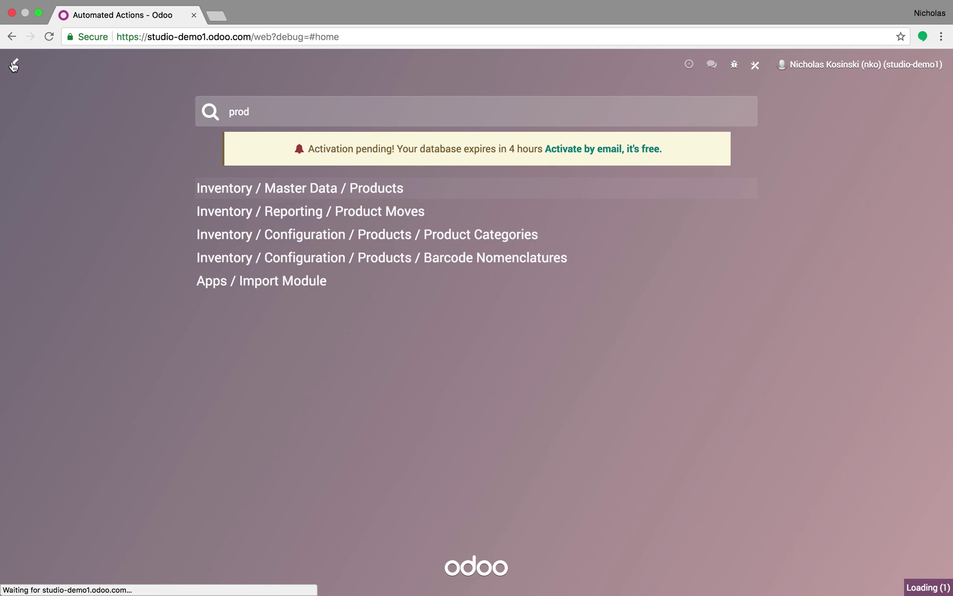
{"action": "key", "text": "Return"}
Create and save product Hey!, which receives internal reference NKO1
{"action": "left_click", "coordinate": [37, 120]}
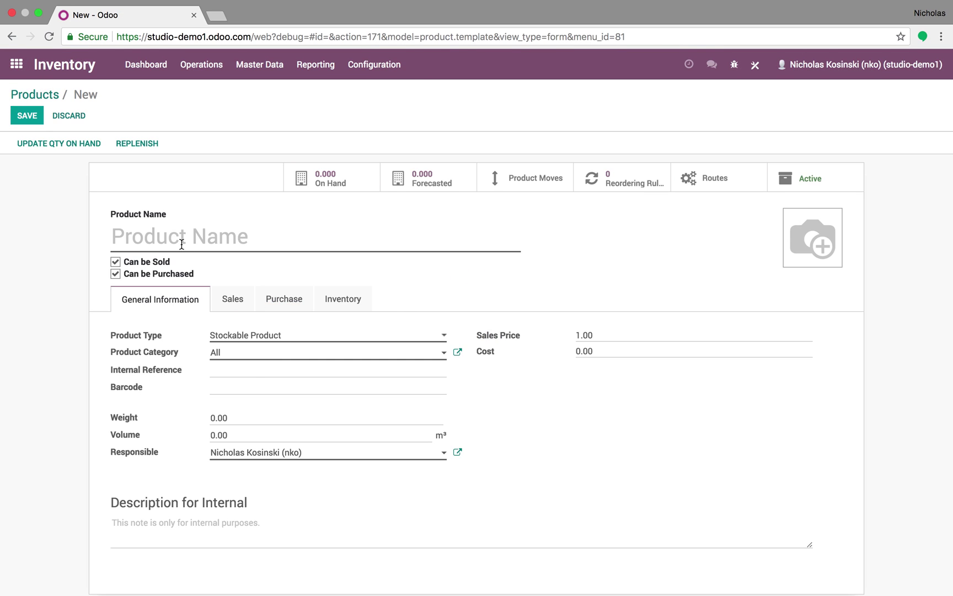
{"action": "type", "text": "Hey!"}
{"action": "left_click", "coordinate": [27, 115]}
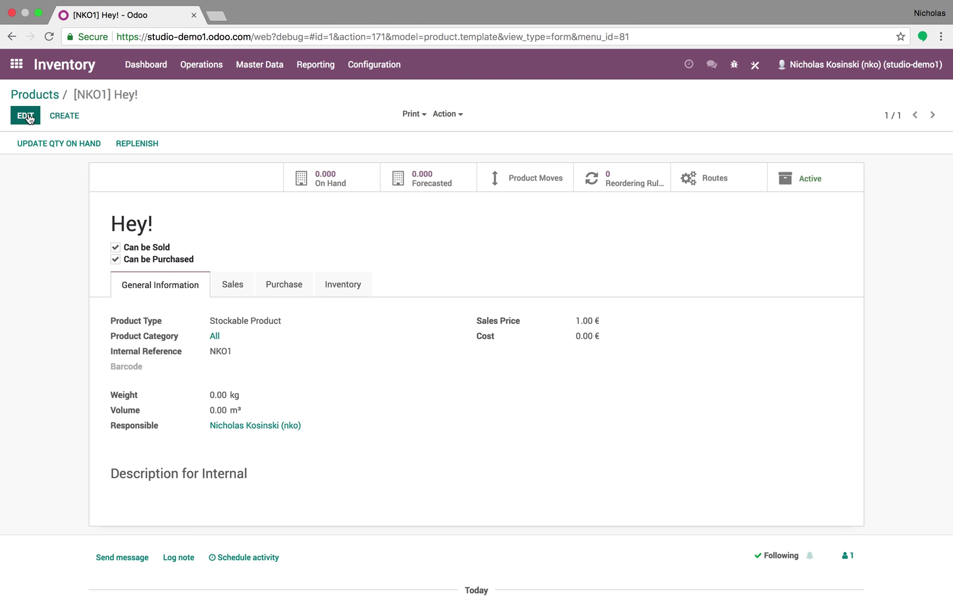
{"action": "triple_click", "coordinate": [107, 353]}
{"action": "left_click", "coordinate": [130, 356]}
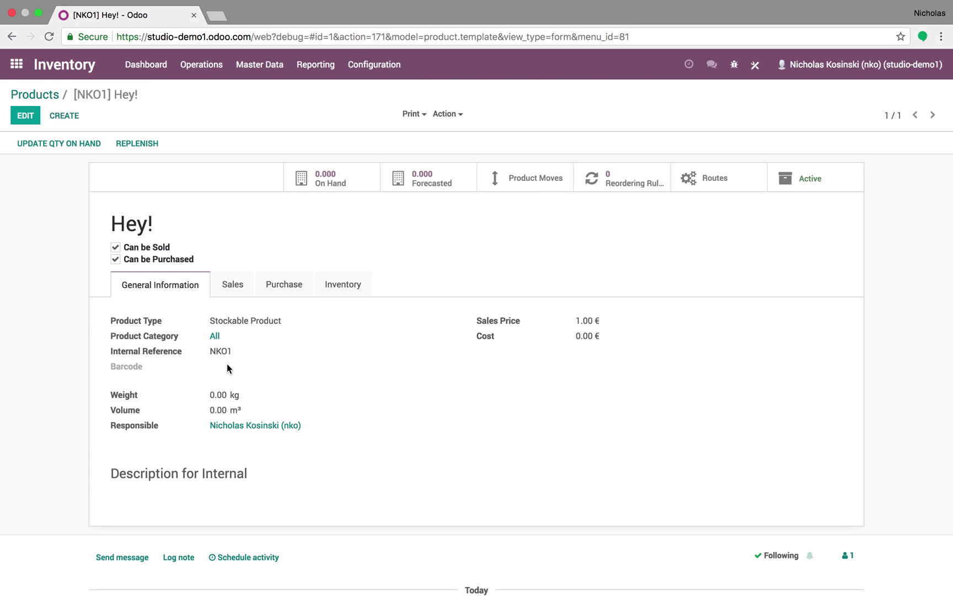
{"action": "left_click", "coordinate": [33, 94]}
Create and save product 343242, which gets reference NKO2, and return to Products
{"action": "left_click", "coordinate": [32, 120]}
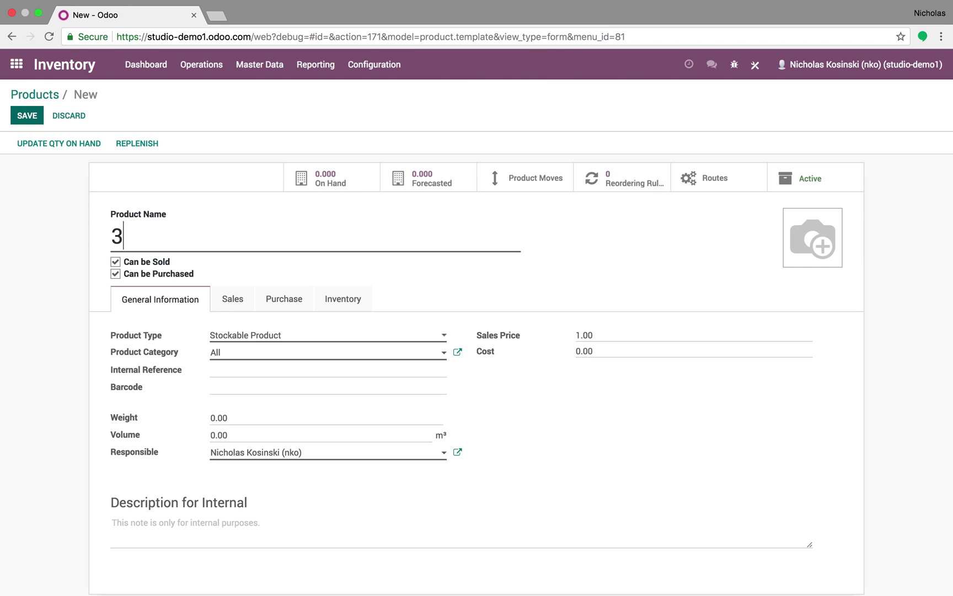
{"action": "type", "text": "43242"}
{"action": "left_click", "coordinate": [27, 115]}
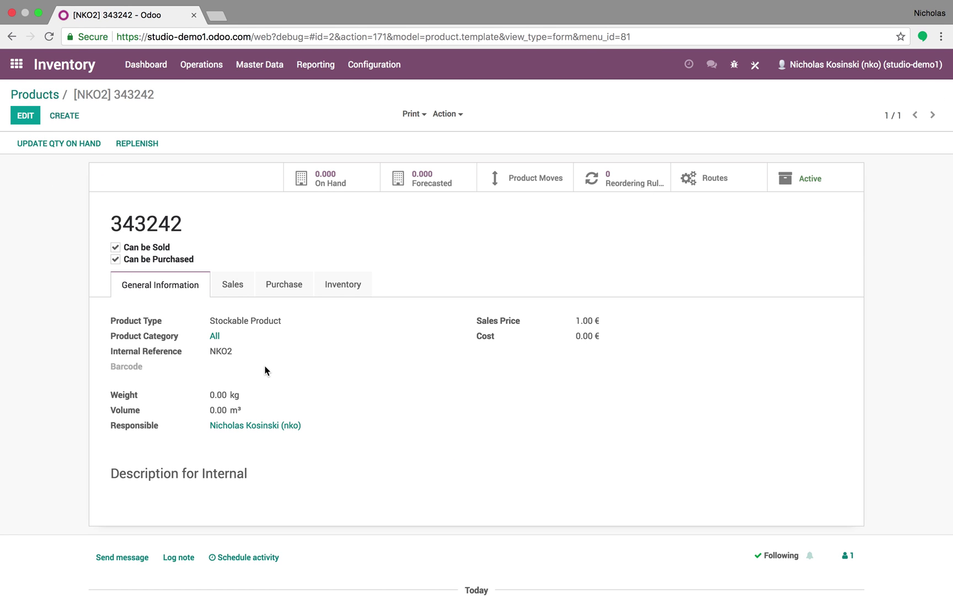
{"action": "left_click", "coordinate": [41, 95]}
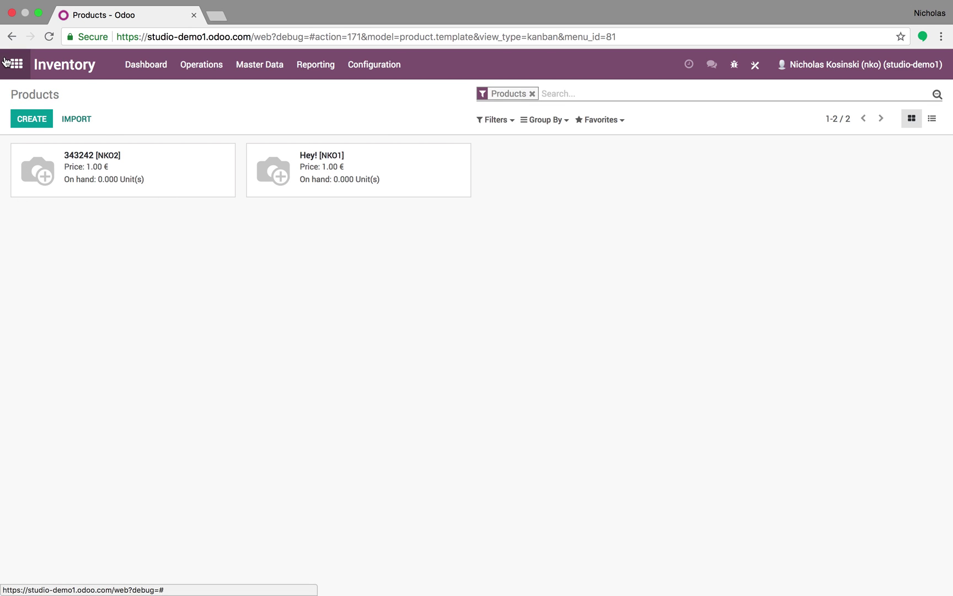
Start a new app in Odoo Studio and name it Nick's App
{"action": "left_click", "coordinate": [8, 77]}
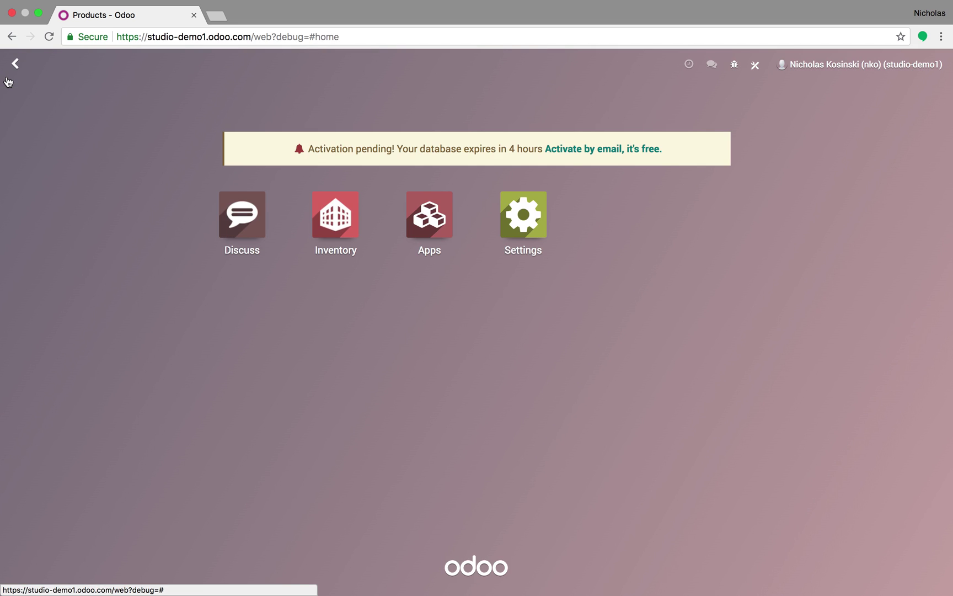
{"action": "left_click", "coordinate": [755, 65]}
{"action": "left_click", "coordinate": [616, 221]}
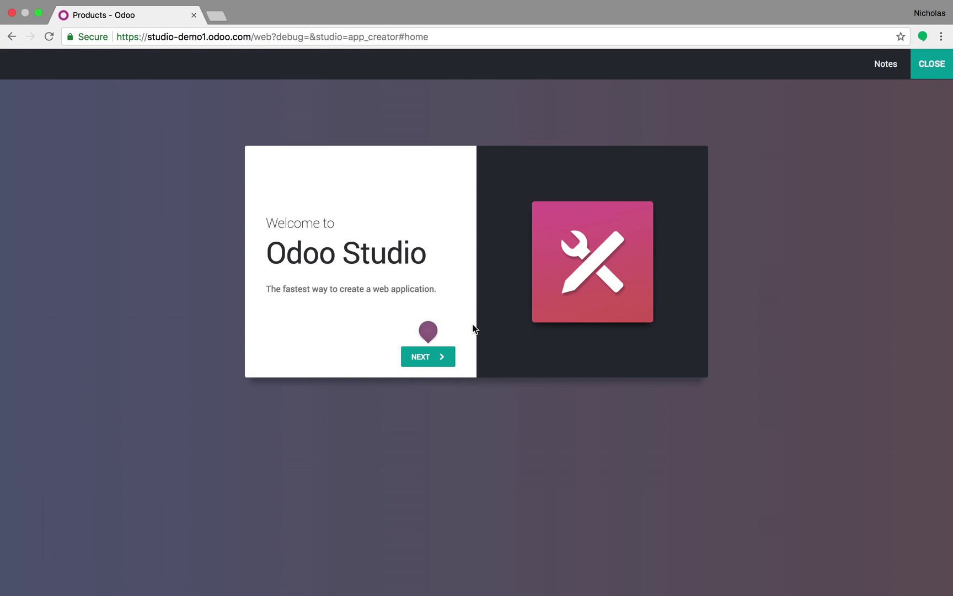
{"action": "left_click", "coordinate": [439, 356]}
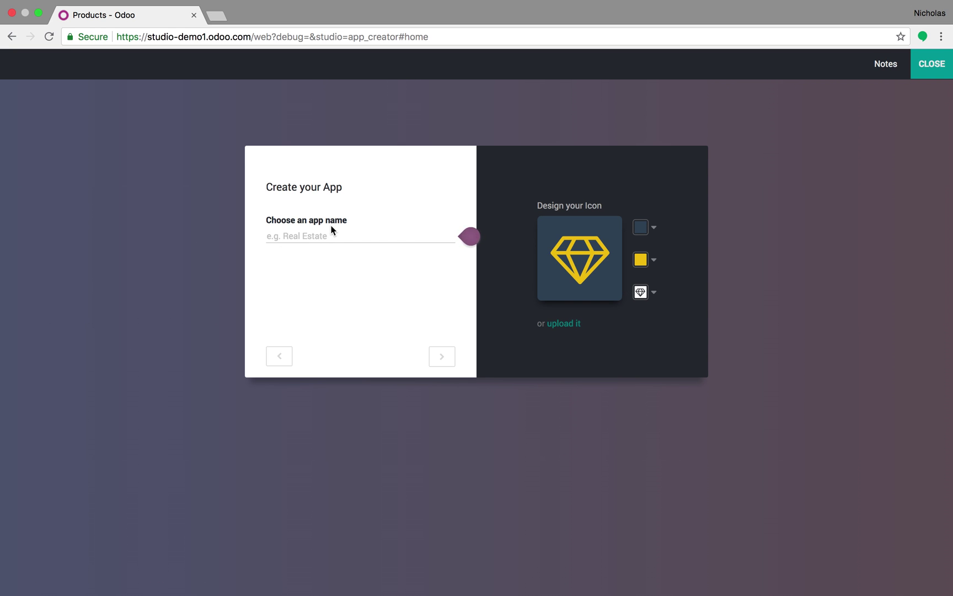
{"action": "type", "text": "Nick's App"}
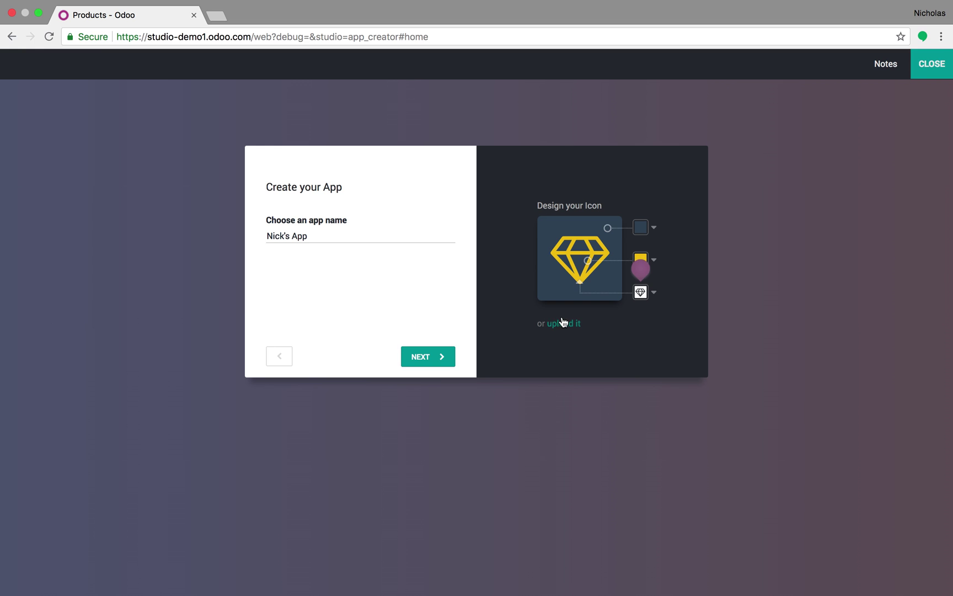
Upload 7121233_fullsize.jpg as the app icon and create the app with a Test Results menu
{"action": "left_click", "coordinate": [564, 323]}
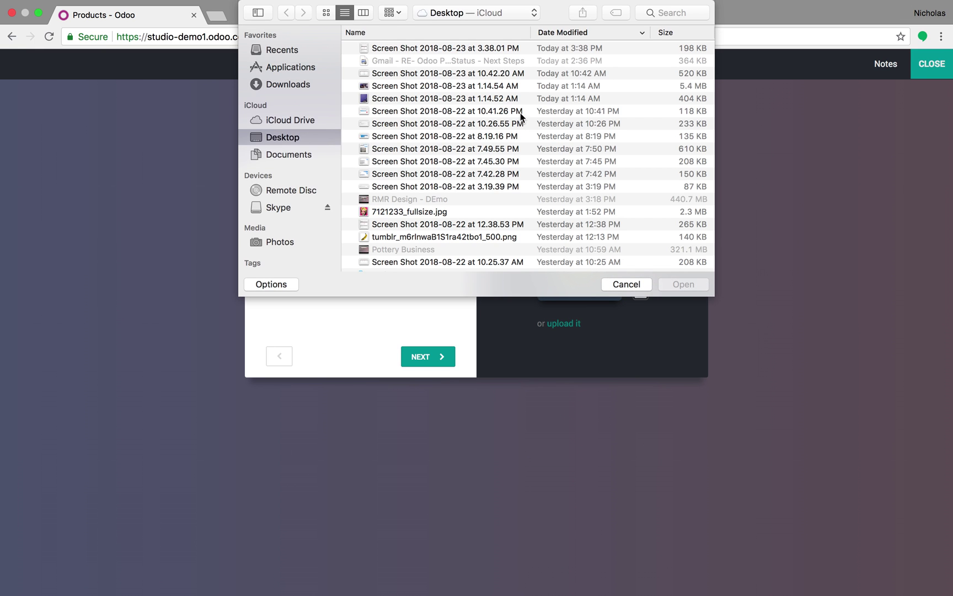
{"action": "double_click", "coordinate": [468, 211]}
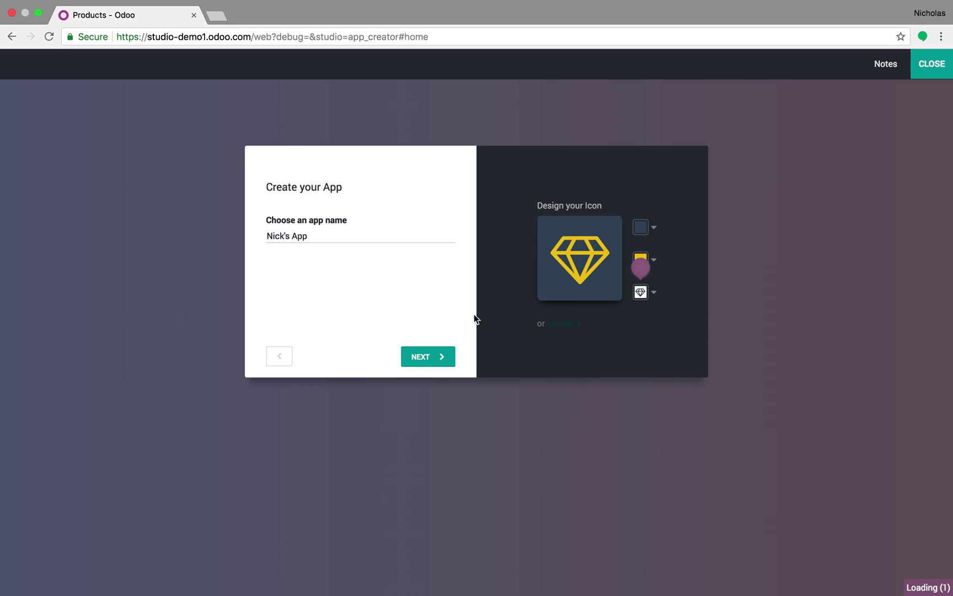
{"action": "left_click", "coordinate": [421, 355]}
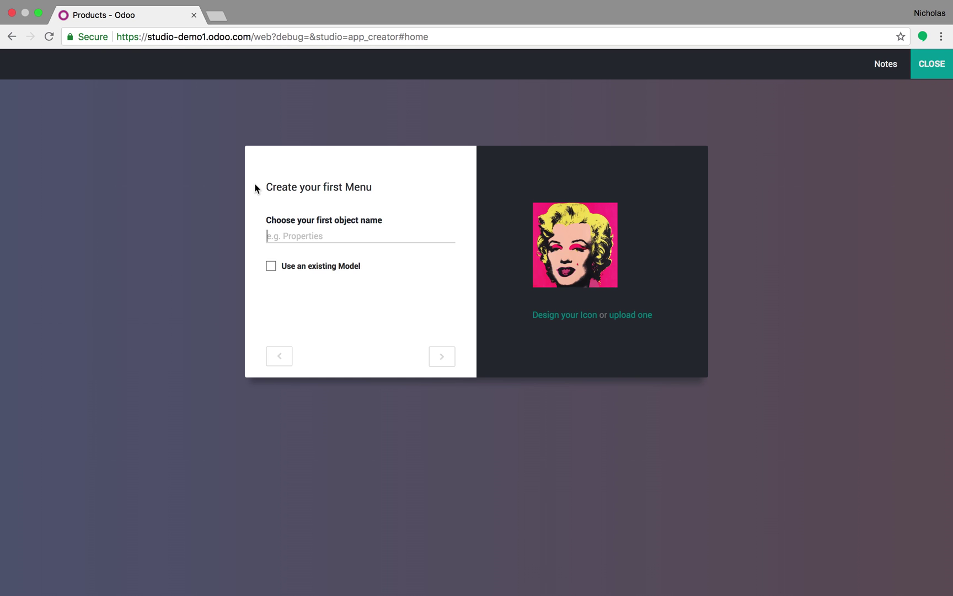
{"action": "type", "text": "Test Results"}
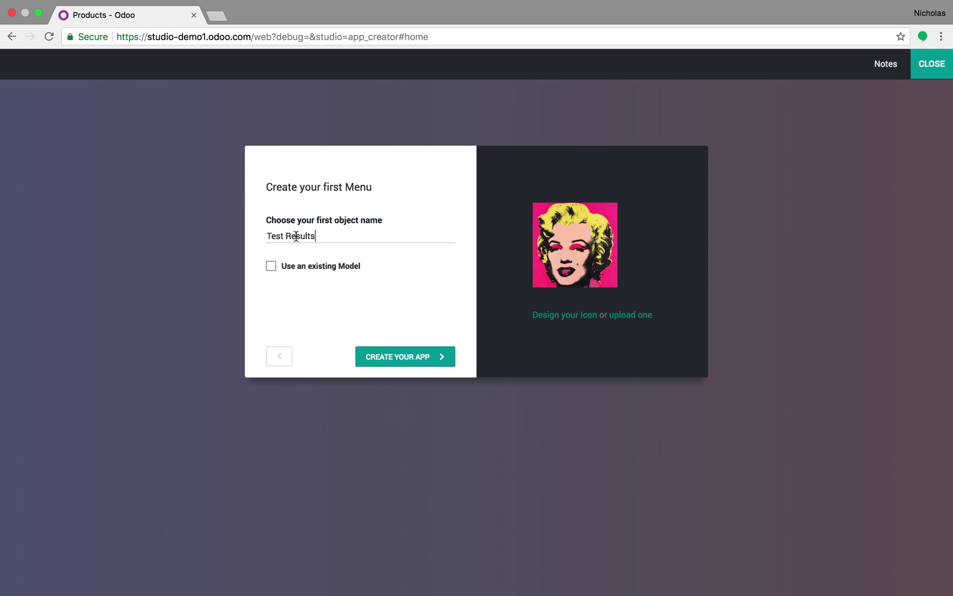
{"action": "left_click", "coordinate": [398, 358]}
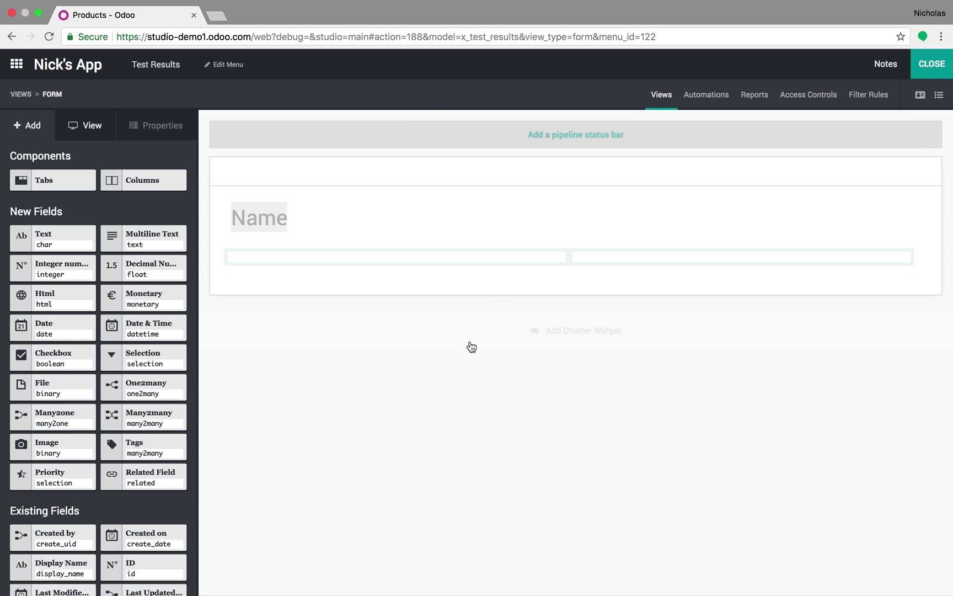
Verify the Name field's technical name is x_name, then close Studio
{"action": "left_click", "coordinate": [248, 216]}
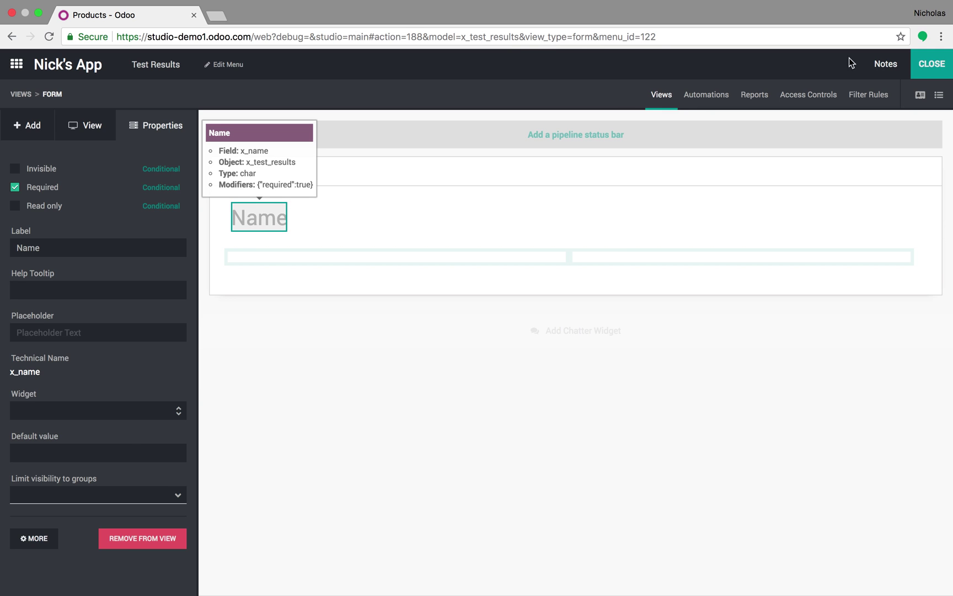
{"action": "left_click", "coordinate": [35, 538]}
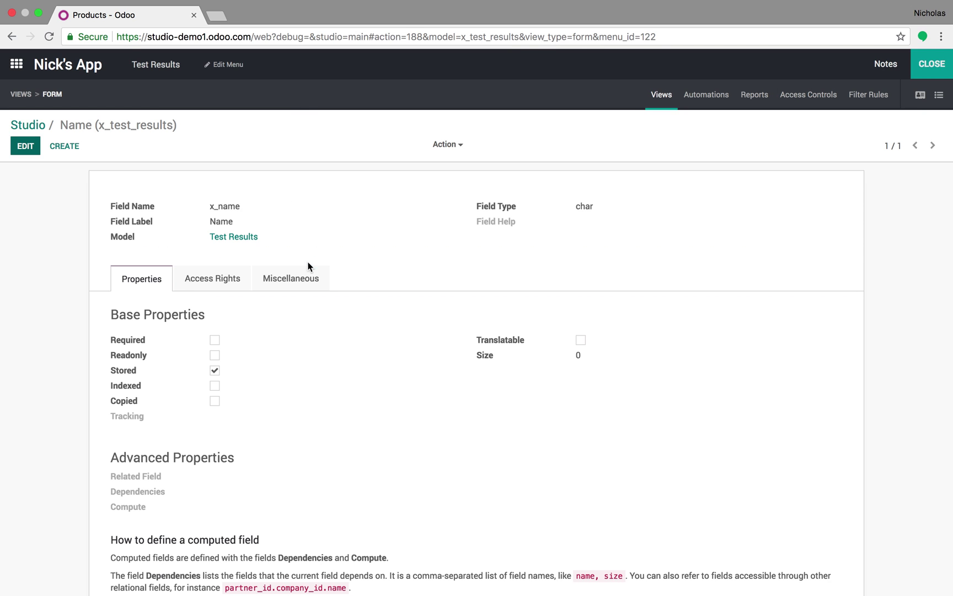
{"action": "left_click_drag", "start_coordinate": [201, 209], "coordinate": [262, 215]}
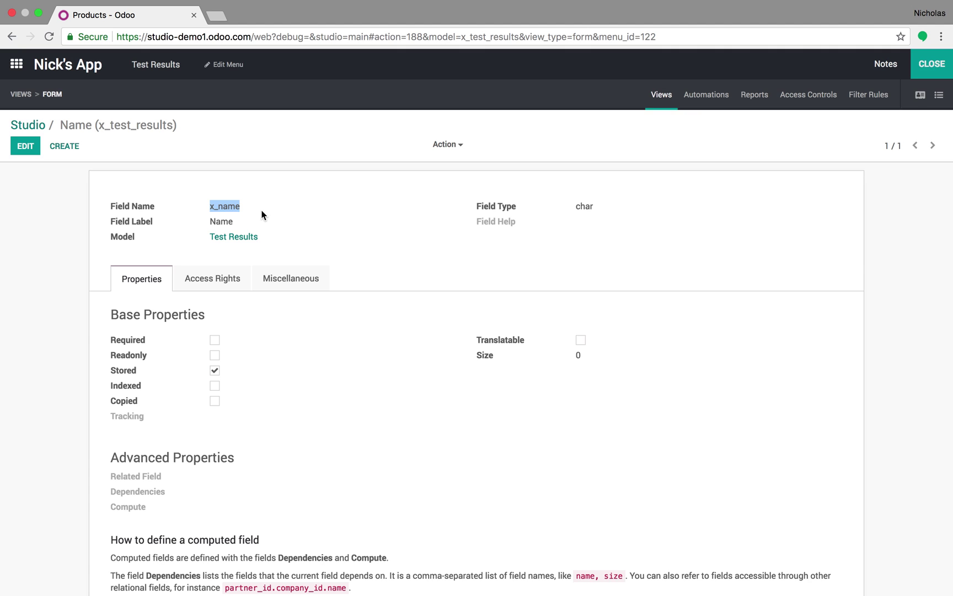
{"action": "left_click", "coordinate": [262, 215]}
{"action": "left_click_drag", "start_coordinate": [211, 207], "coordinate": [253, 207]}
{"action": "left_click", "coordinate": [923, 67]}
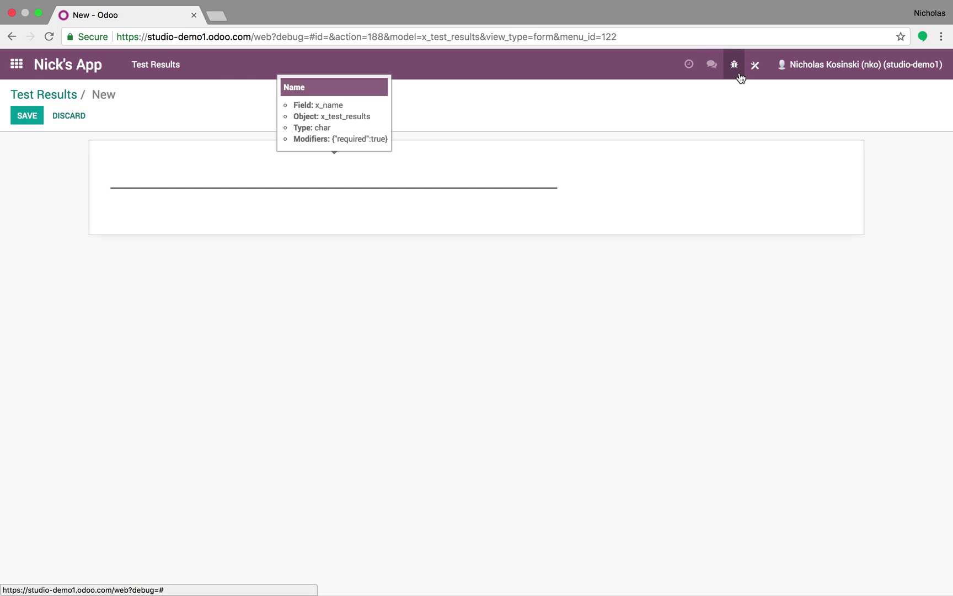
Add a Many2one field linked to Contact in the form's left column
{"action": "left_click", "coordinate": [753, 66]}
{"action": "left_click", "coordinate": [284, 237]}
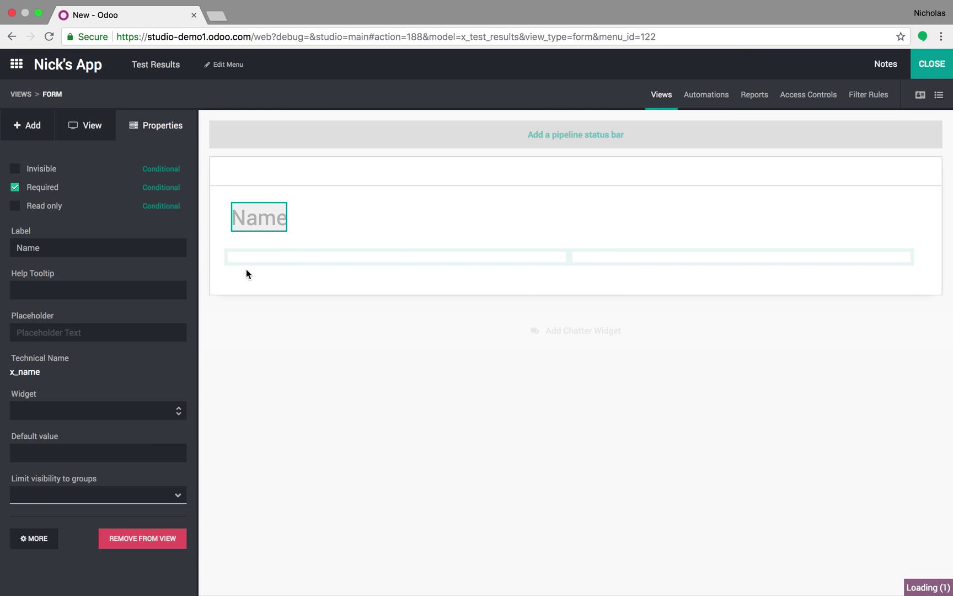
{"action": "left_click", "coordinate": [27, 126]}
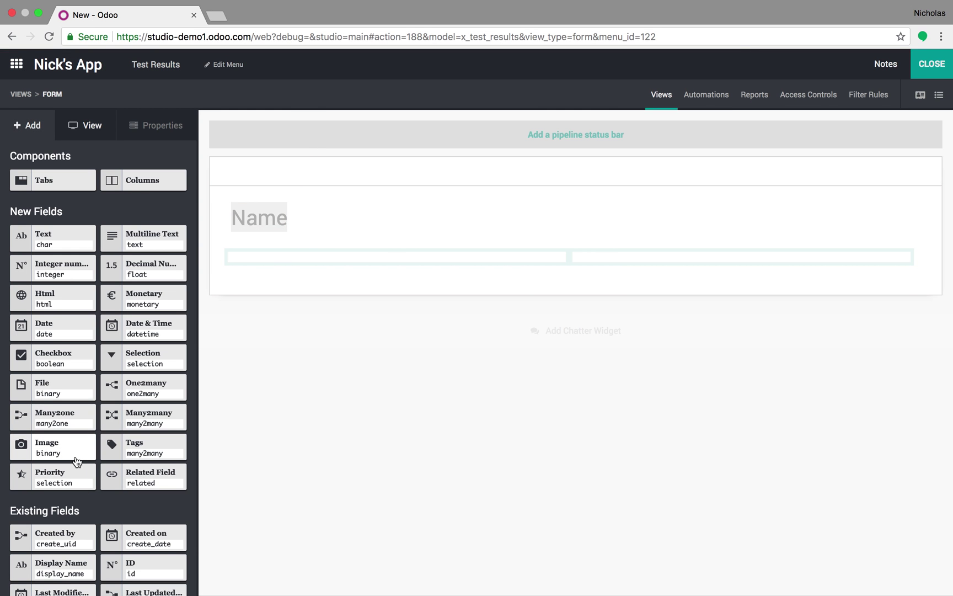
{"action": "left_click_drag", "start_coordinate": [62, 422], "coordinate": [310, 259]}
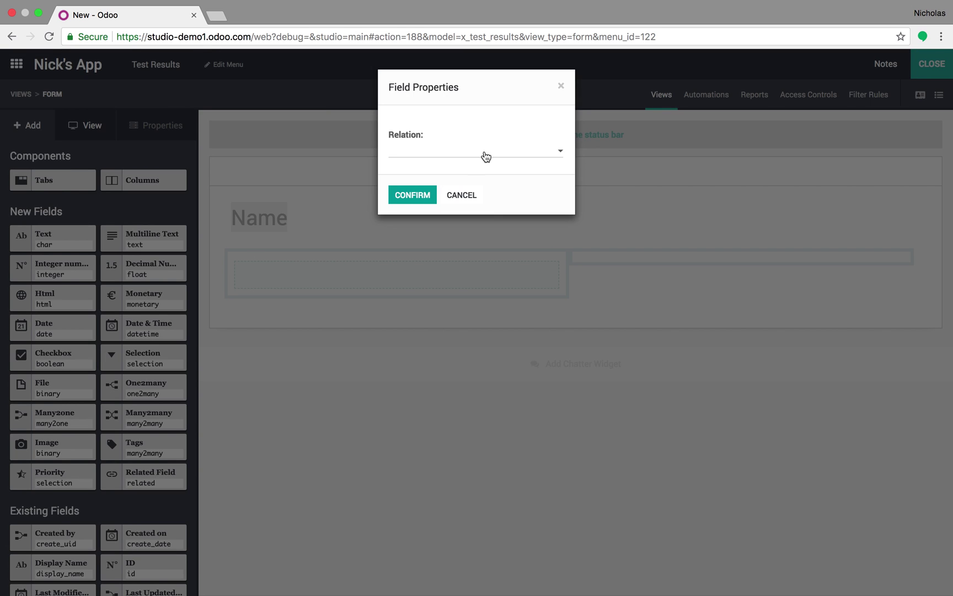
{"action": "type", "text": "Cont"}
{"action": "left_click", "coordinate": [457, 169]}
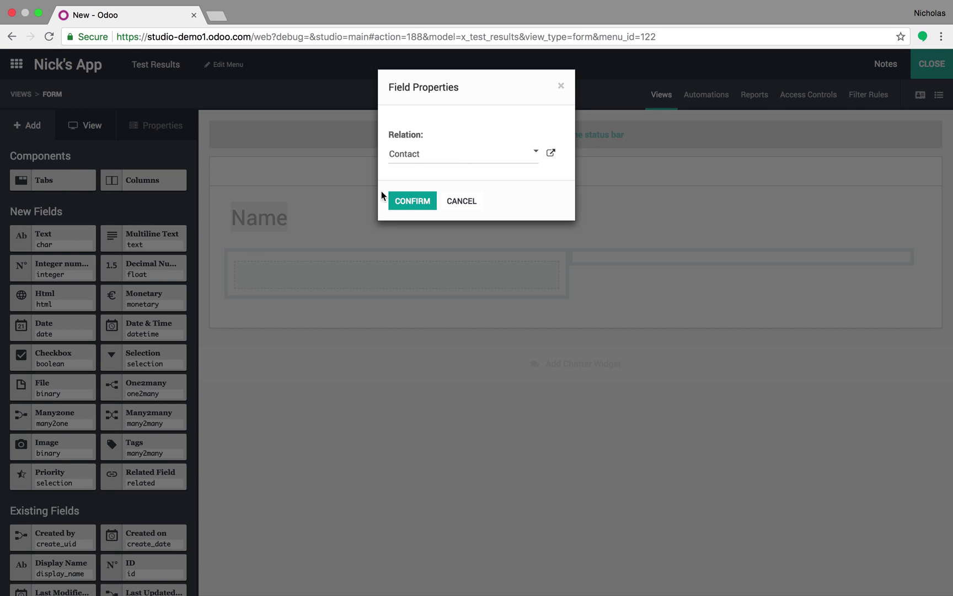
{"action": "left_click", "coordinate": [398, 199]}
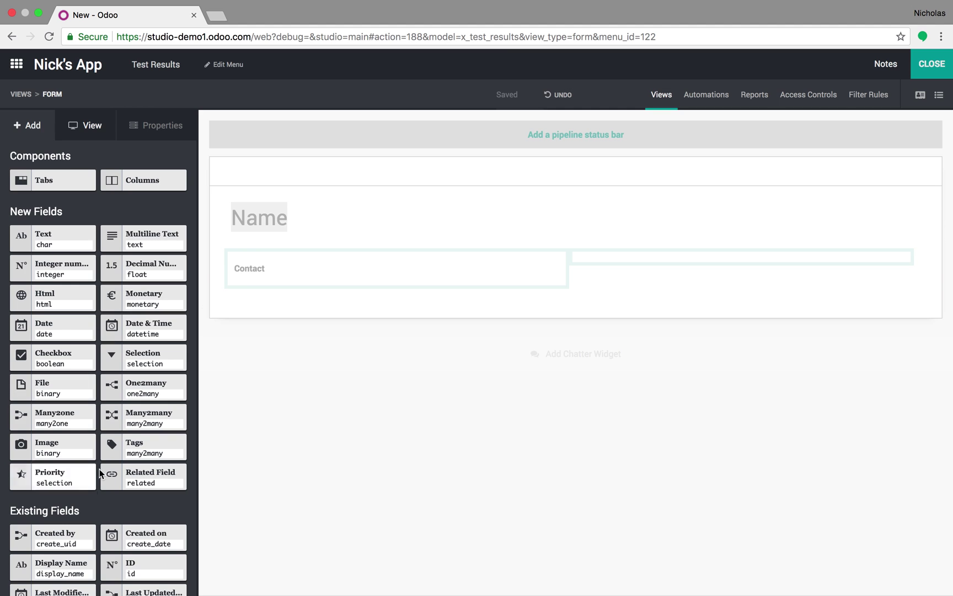
Remove the Name title field and place it back above Contact
{"action": "left_click", "coordinate": [243, 216]}
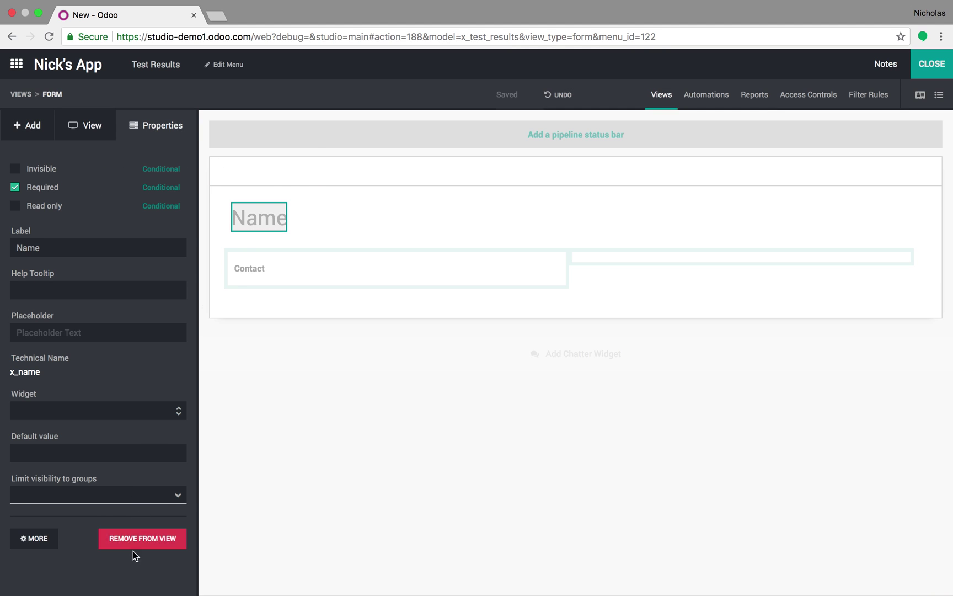
{"action": "left_click", "coordinate": [157, 541]}
{"action": "left_click", "coordinate": [285, 159]}
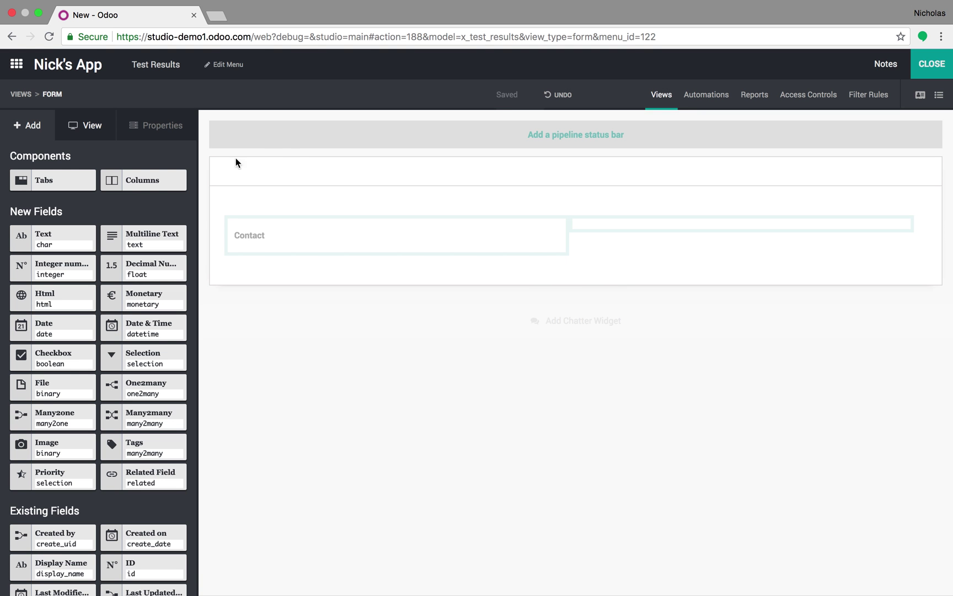
{"action": "scroll", "coordinate": [120, 492], "scroll_direction": "down", "scroll_amount": 2}
{"action": "left_click_drag", "start_coordinate": [138, 576], "coordinate": [278, 241]}
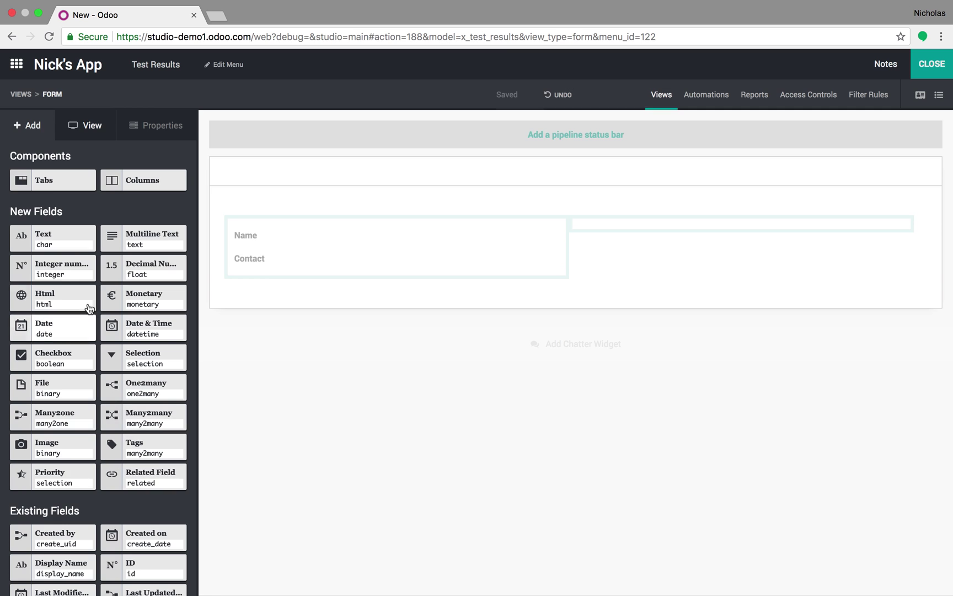
Add a Text field labelled Notes on the right, close Studio, return to the list
{"action": "left_click_drag", "start_coordinate": [61, 241], "coordinate": [666, 234]}
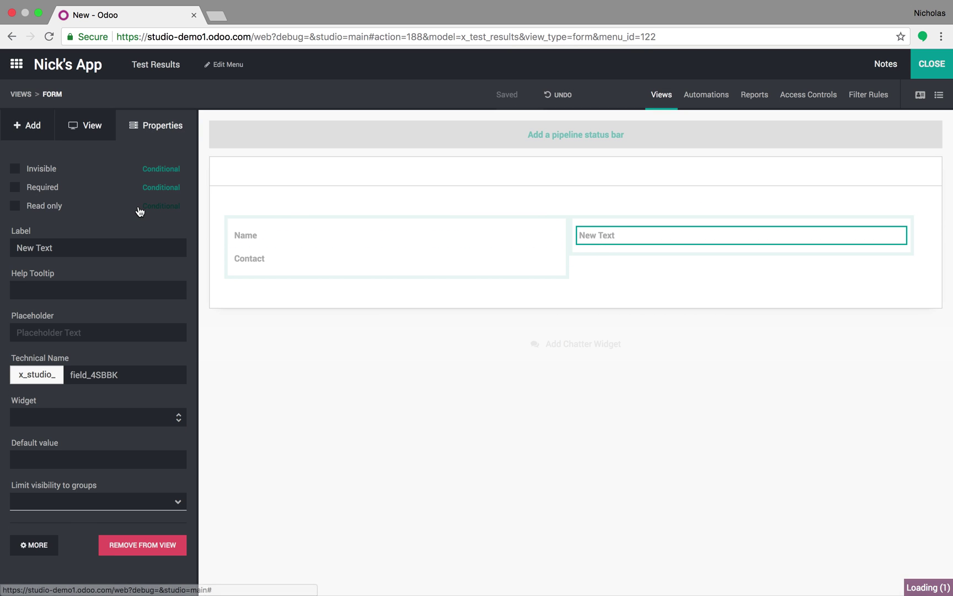
{"action": "type", "text": "Notes"}
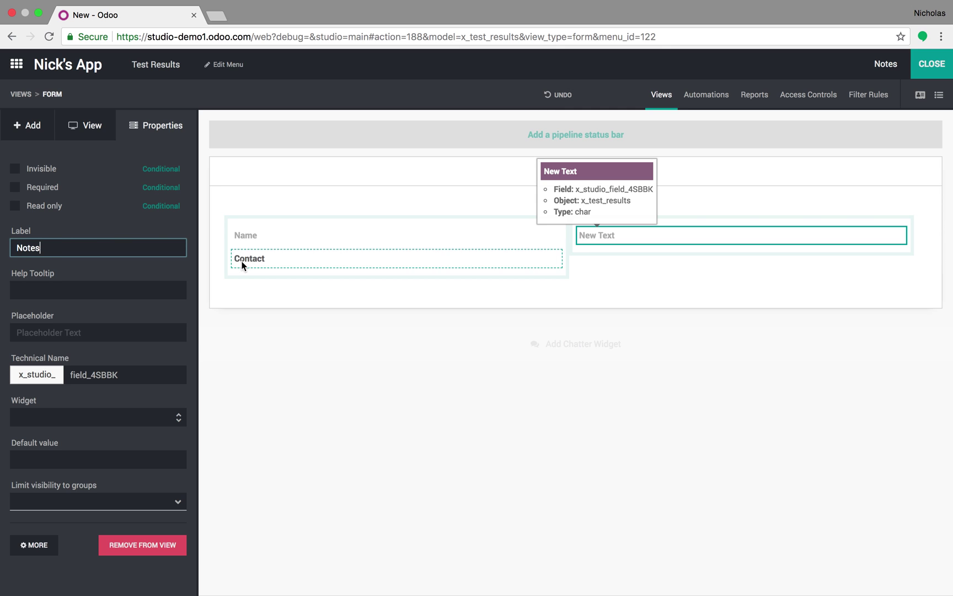
{"action": "left_click", "coordinate": [211, 285]}
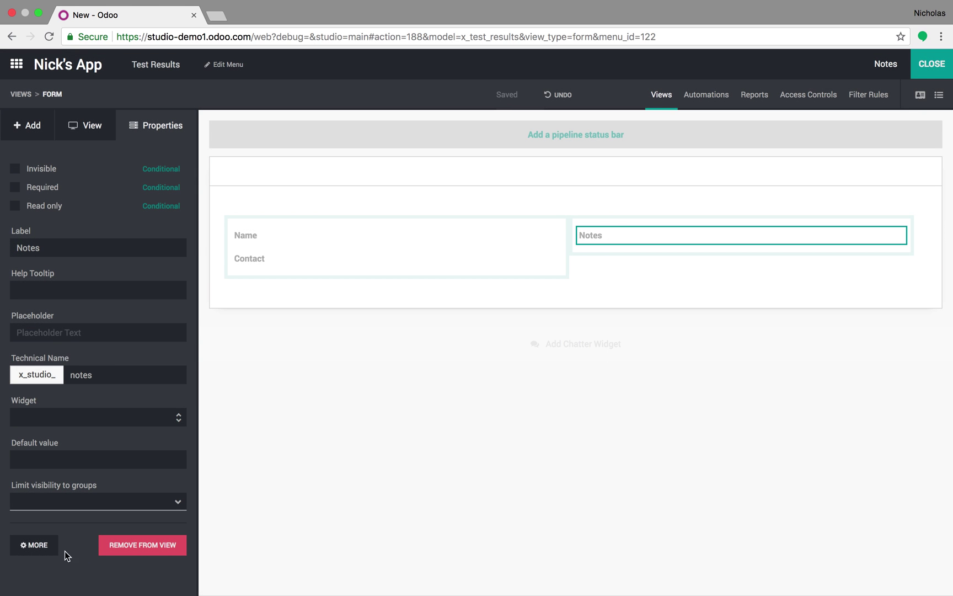
{"action": "left_click", "coordinate": [931, 64]}
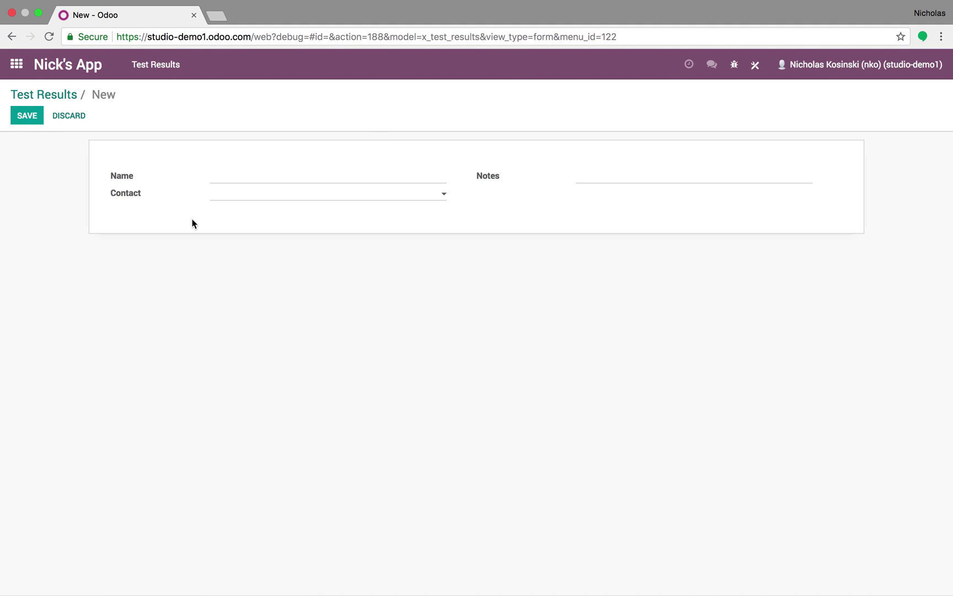
{"action": "left_click", "coordinate": [58, 95]}
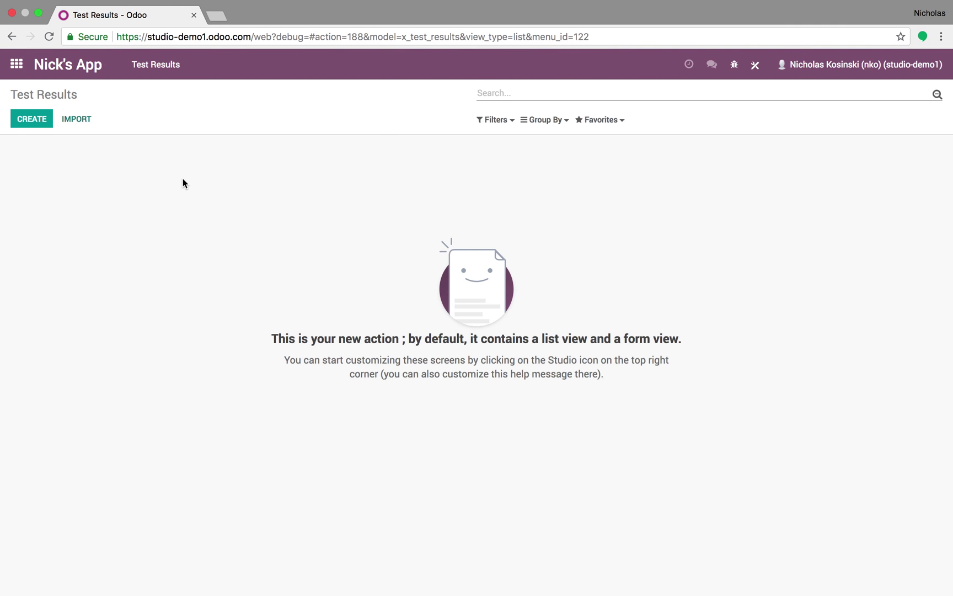
Save a new Test Results sequence (test_code, prefix TC0000, size 12), then view all sequences
{"action": "left_click", "coordinate": [17, 64]}
{"action": "type", "text": "sequen"}
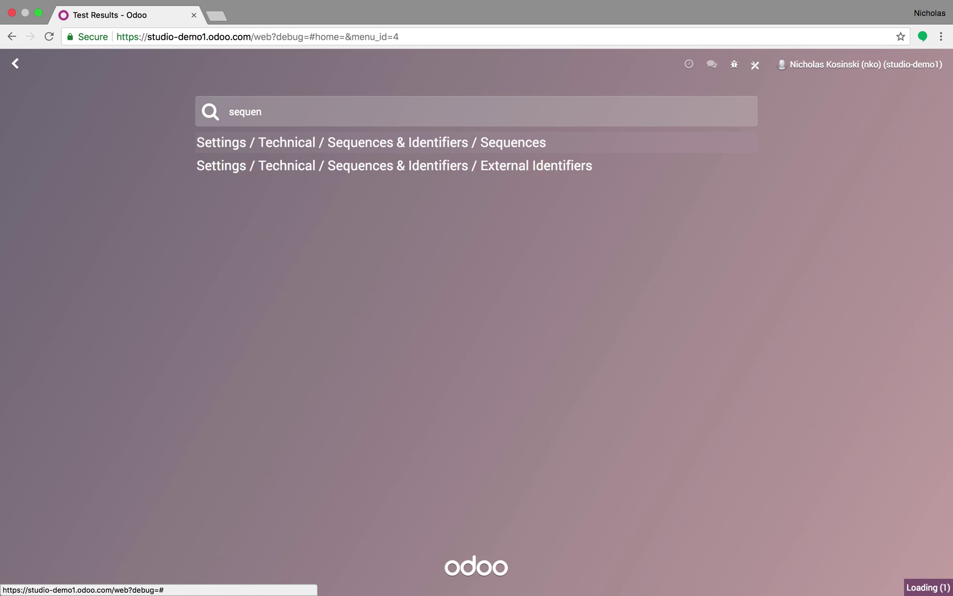
{"action": "key", "text": "Return"}
{"action": "key", "text": "alt+c"}
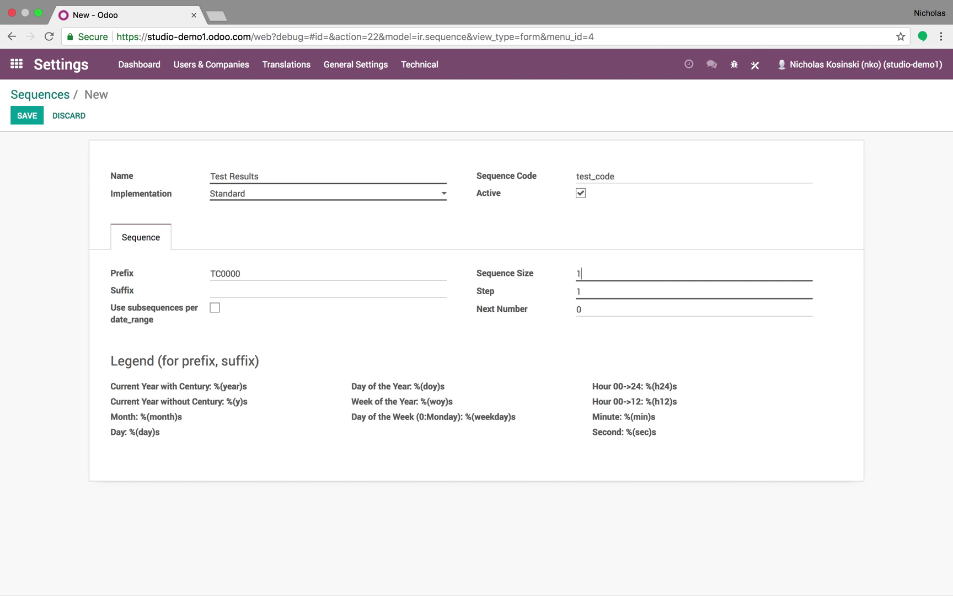
{"action": "type", "text": "5"}
{"action": "left_click", "coordinate": [27, 122]}
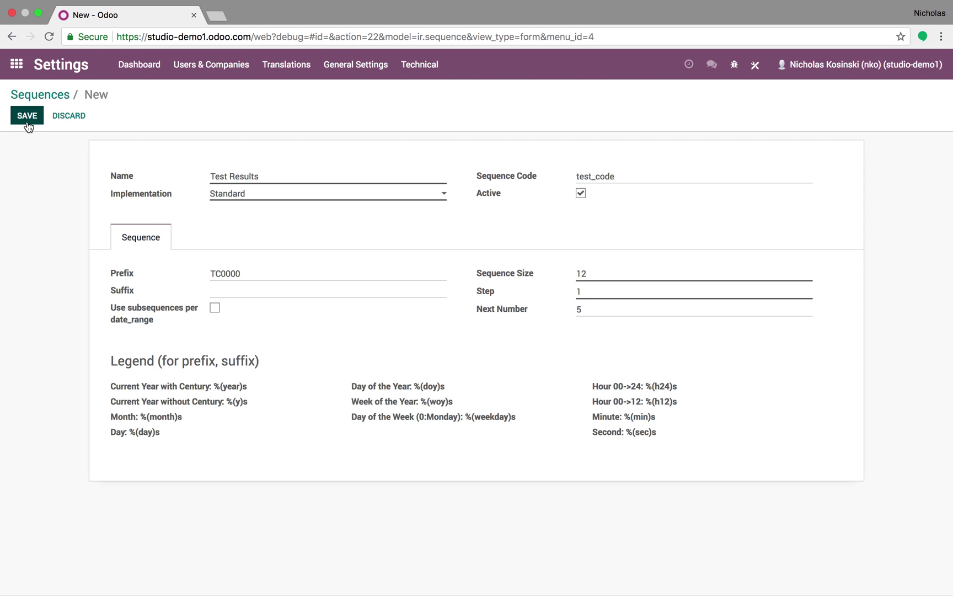
{"action": "left_click", "coordinate": [28, 123]}
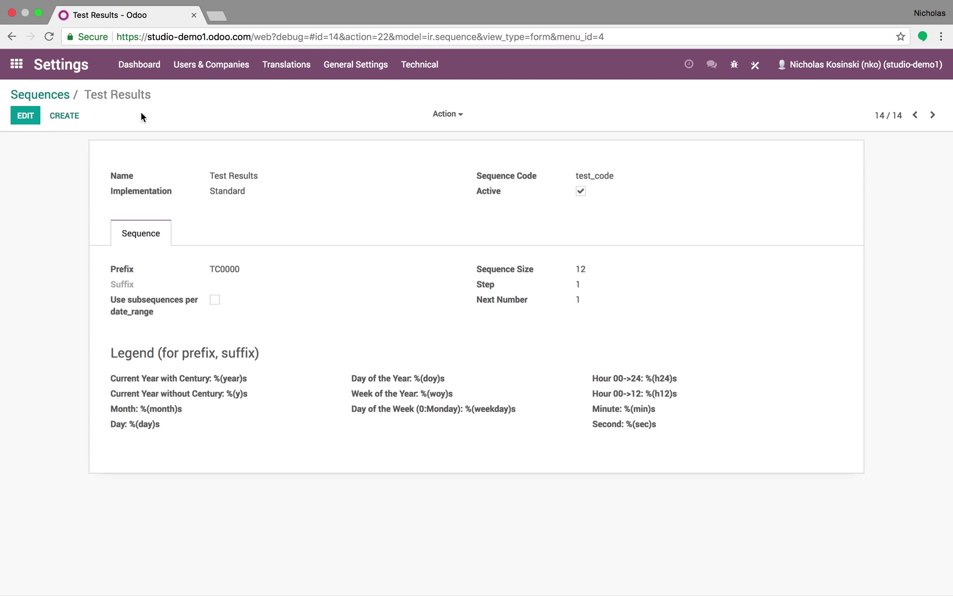
{"action": "left_click", "coordinate": [59, 94]}
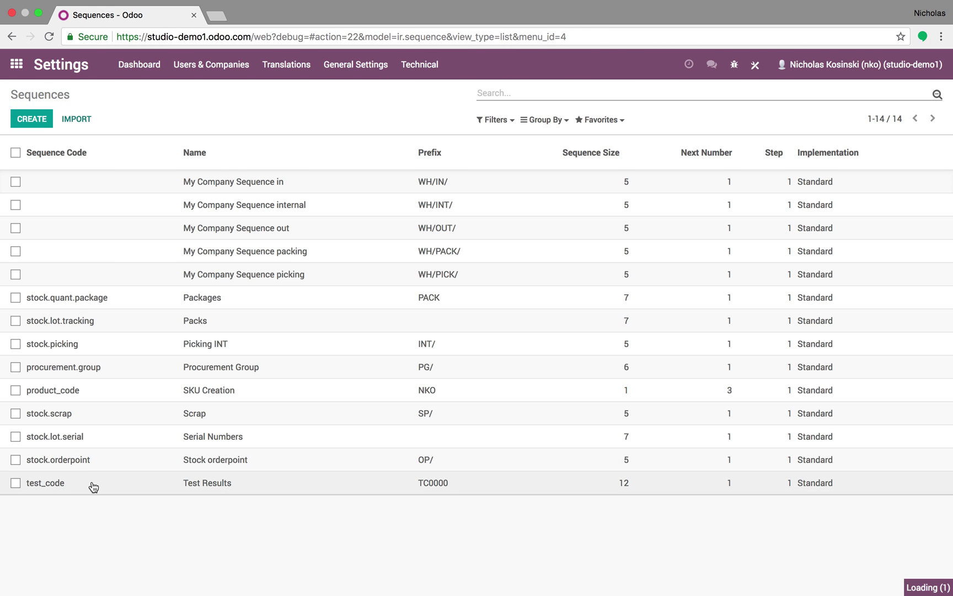
Compare the test_code sequence with the SKU Creation sequence in the Sequences list
{"action": "left_click", "coordinate": [93, 486]}
{"action": "left_click", "coordinate": [43, 96]}
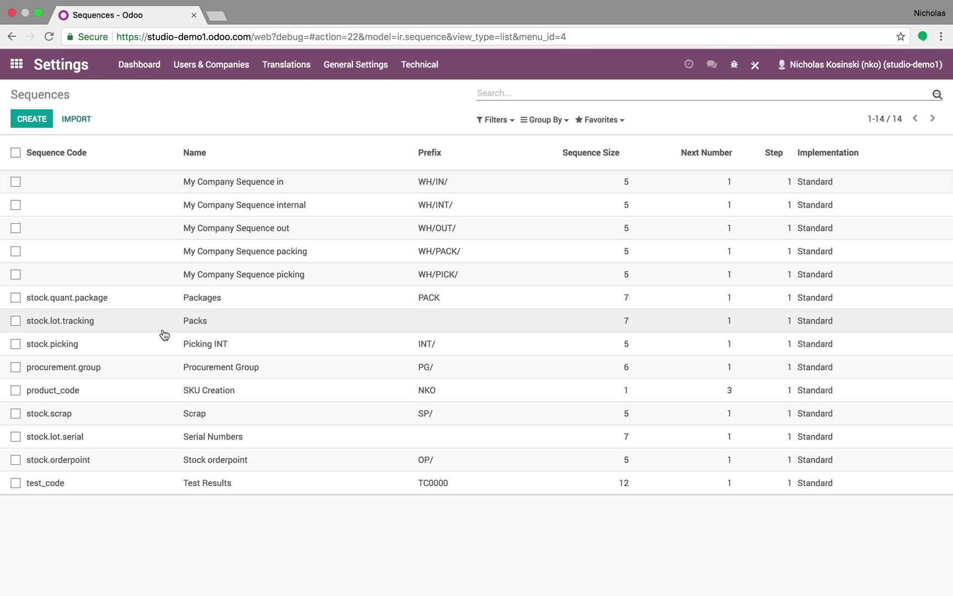
{"action": "left_click", "coordinate": [246, 401]}
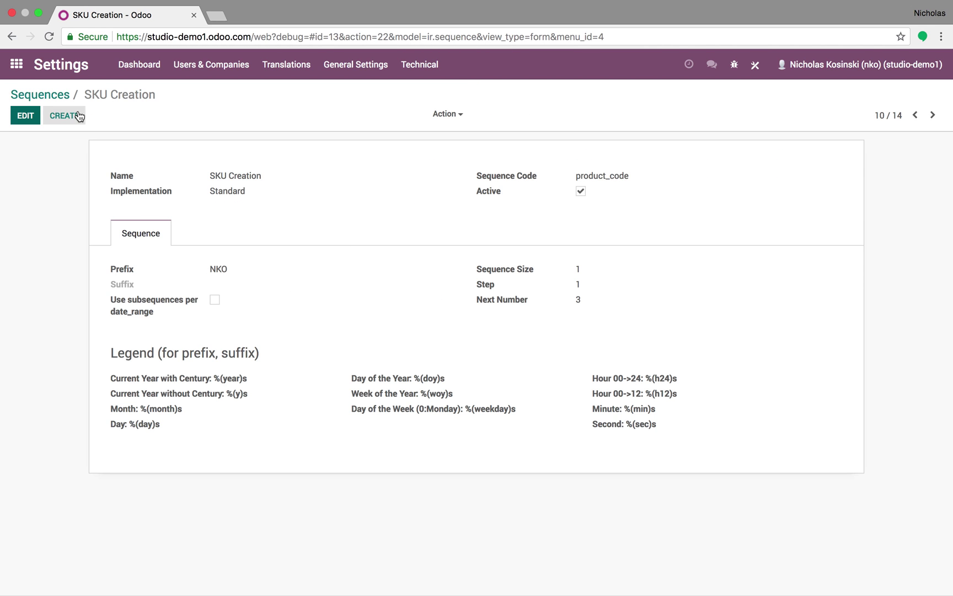
{"action": "left_click", "coordinate": [22, 94]}
Find Automated Actions and review the Create SKU action's Python code
{"action": "left_click", "coordinate": [10, 64]}
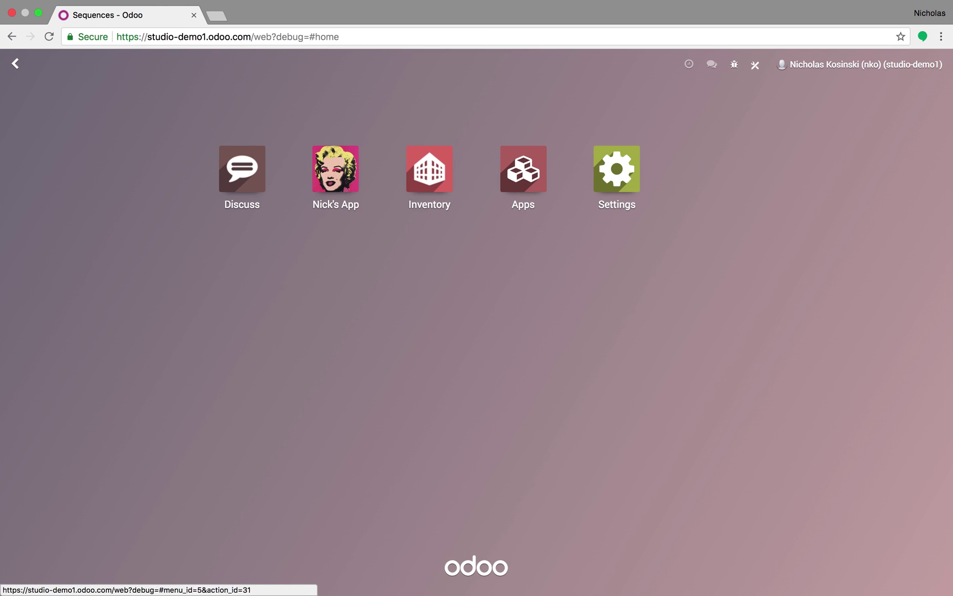
{"action": "type", "text": "automated"}
{"action": "left_click", "coordinate": [289, 141]}
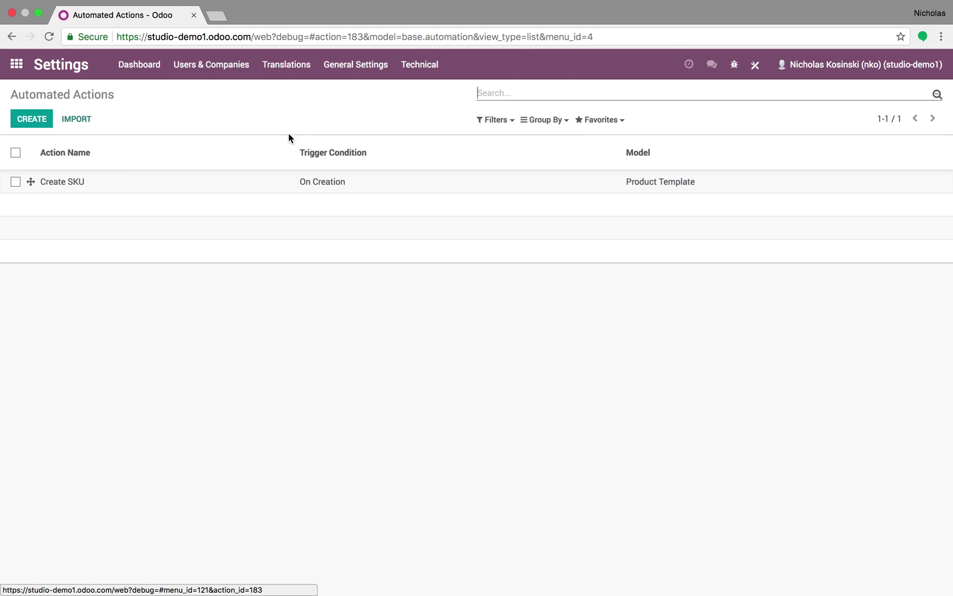
{"action": "left_click", "coordinate": [154, 181]}
{"action": "left_click_drag", "start_coordinate": [195, 414], "coordinate": [78, 339]}
{"action": "key", "text": "ctrl+c"}
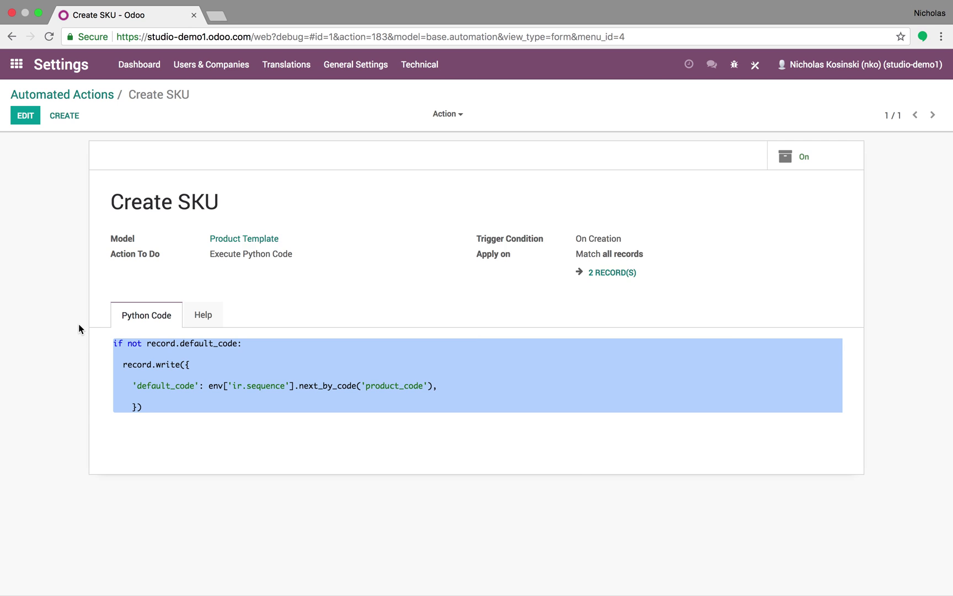
{"action": "left_click", "coordinate": [70, 95]}
Create a new automated action named 'Test Creation' for the Test Results model
{"action": "left_click", "coordinate": [35, 117]}
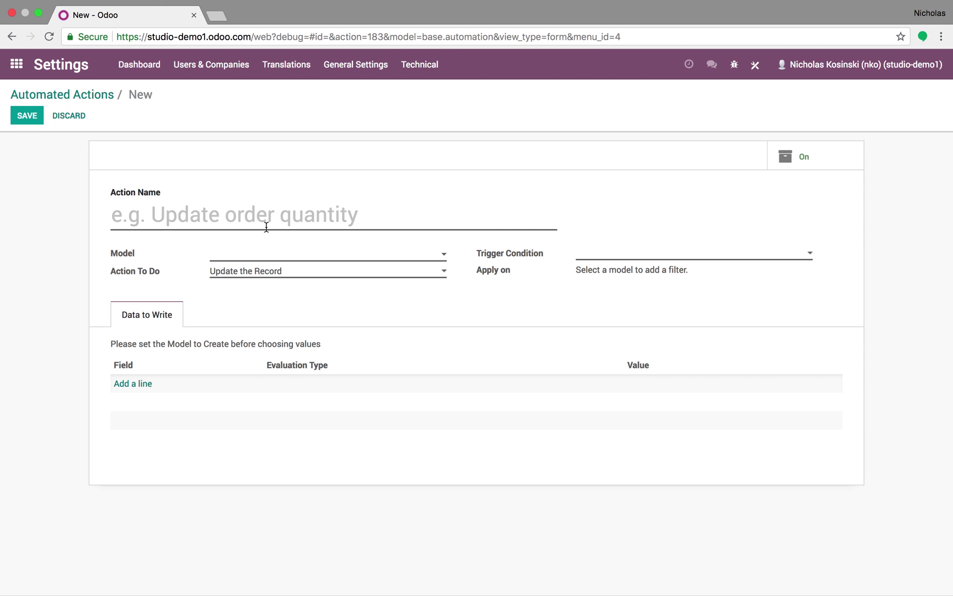
{"action": "type", "text": "Test Creation"}
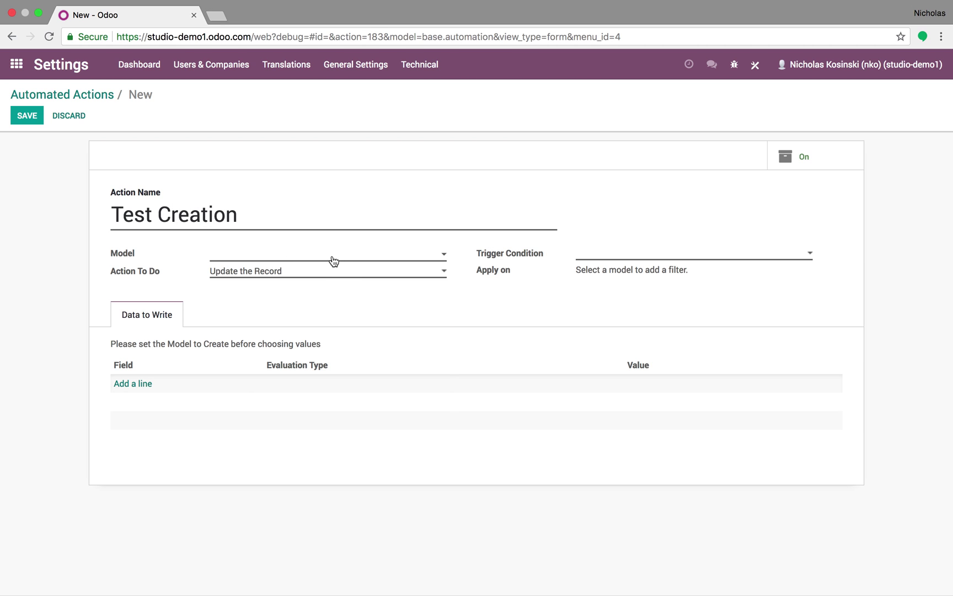
{"action": "left_click", "coordinate": [334, 257]}
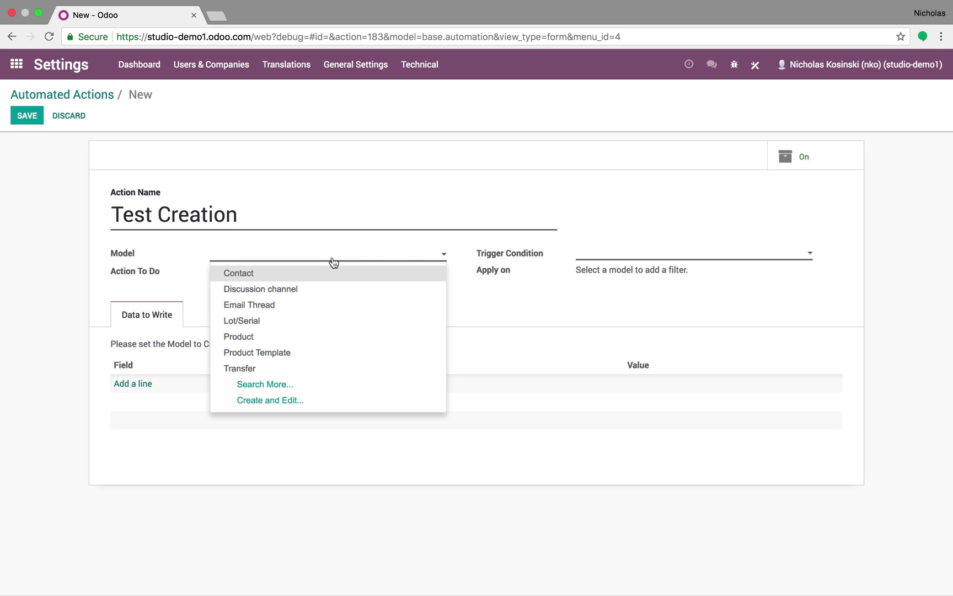
{"action": "type", "text": "test"}
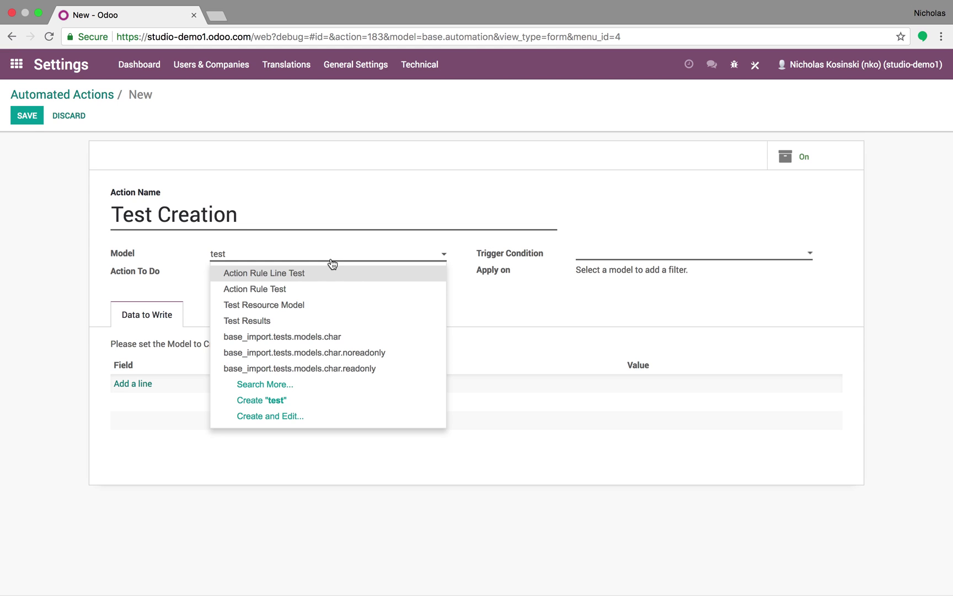
{"action": "left_click", "coordinate": [319, 322]}
{"action": "left_click", "coordinate": [283, 271]}
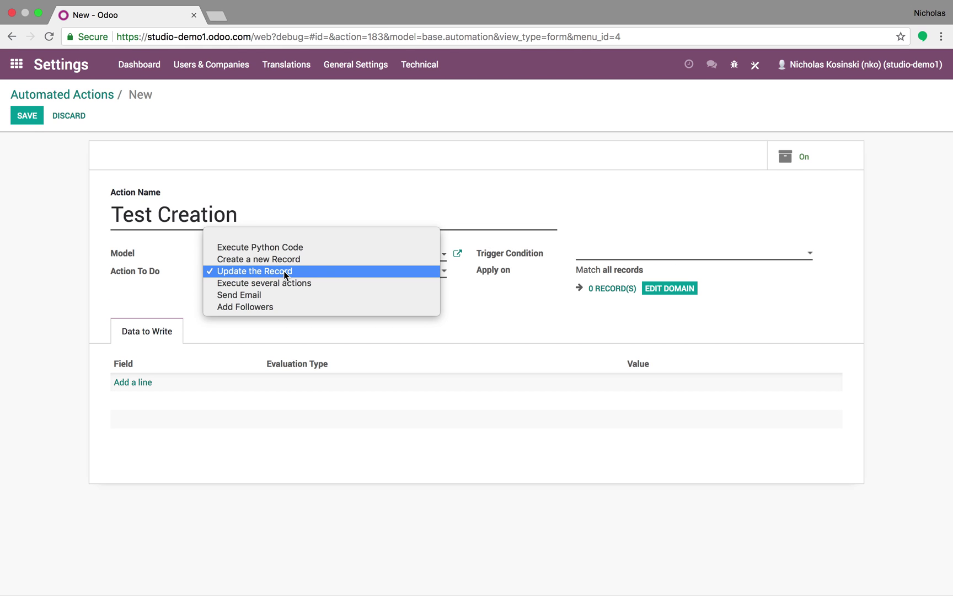
{"action": "left_click", "coordinate": [283, 270]}
Set the trigger to On Creation and paste the prepared Python code
{"action": "left_click", "coordinate": [640, 252]}
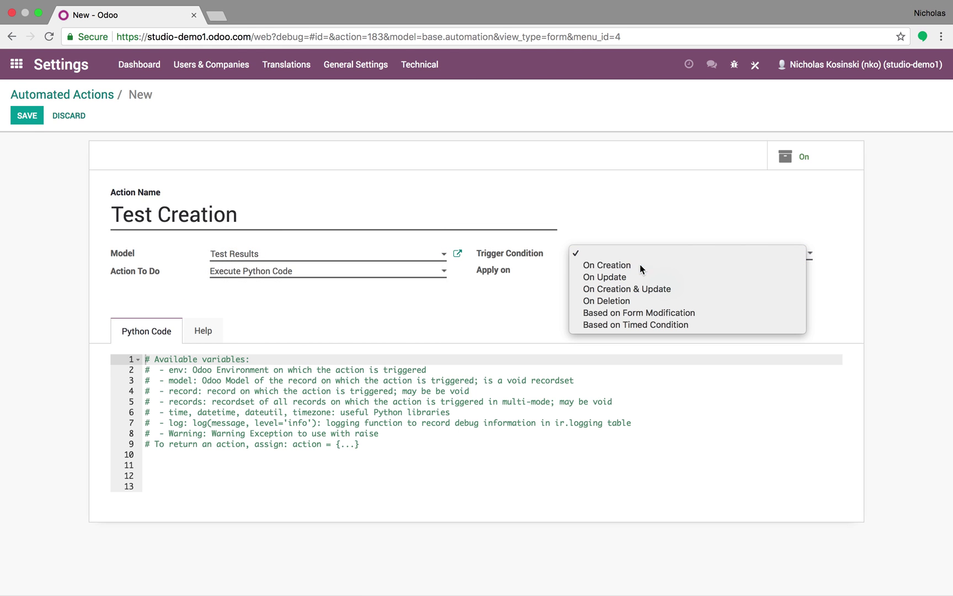
{"action": "left_click", "coordinate": [641, 265]}
{"action": "key", "text": "ctrl+a"}
{"action": "key", "text": "ctrl+v"}
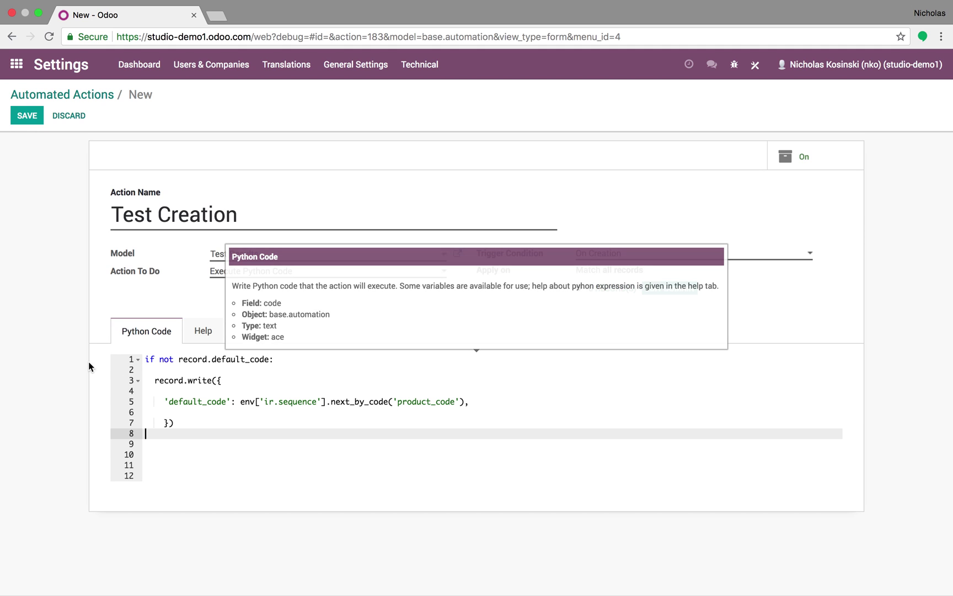
{"action": "left_click", "coordinate": [276, 378]}
Edit the code to fill x_name from the 'test_code' sequence, then save the action
{"action": "left_click", "coordinate": [266, 358]}
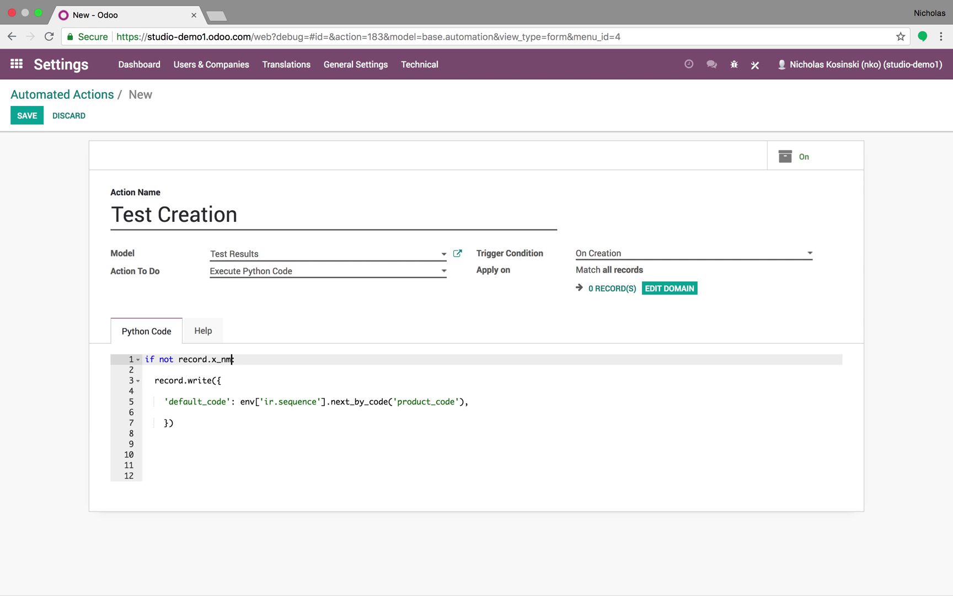
{"action": "left_click", "coordinate": [277, 409]}
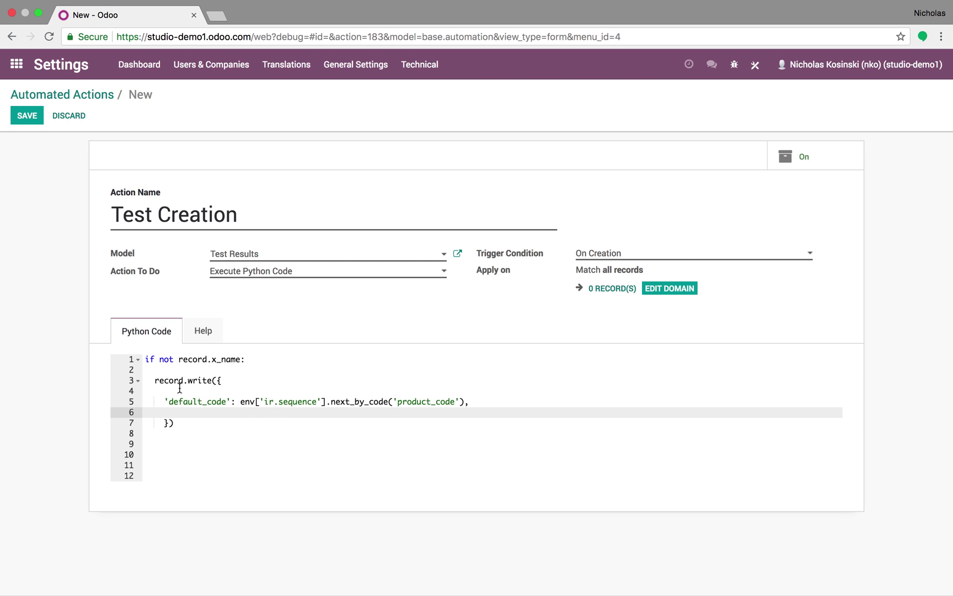
{"action": "left_click", "coordinate": [229, 400]}
{"action": "key", "text": "BackSpace"}
{"action": "key", "text": "BackSpace"}
{"action": "key", "text": "BackSpace"}
{"action": "key", "text": "BackSpace"}
{"action": "key", "text": "BackSpace"}
{"action": "key", "text": "BackSpace"}
{"action": "key", "text": "BackSpace"}
{"action": "key", "text": "BackSpace"}
{"action": "key", "text": "BackSpace"}
{"action": "key", "text": "BackSpace"}
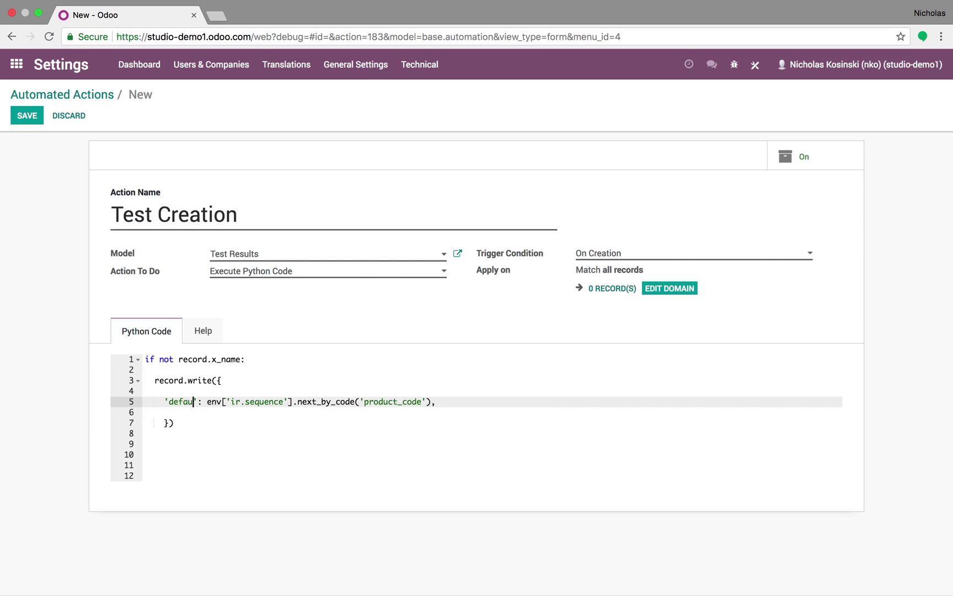
{"action": "key", "text": "BackSpace"}
{"action": "key", "text": "BackSpace"}
{"action": "type", "text": "x"}
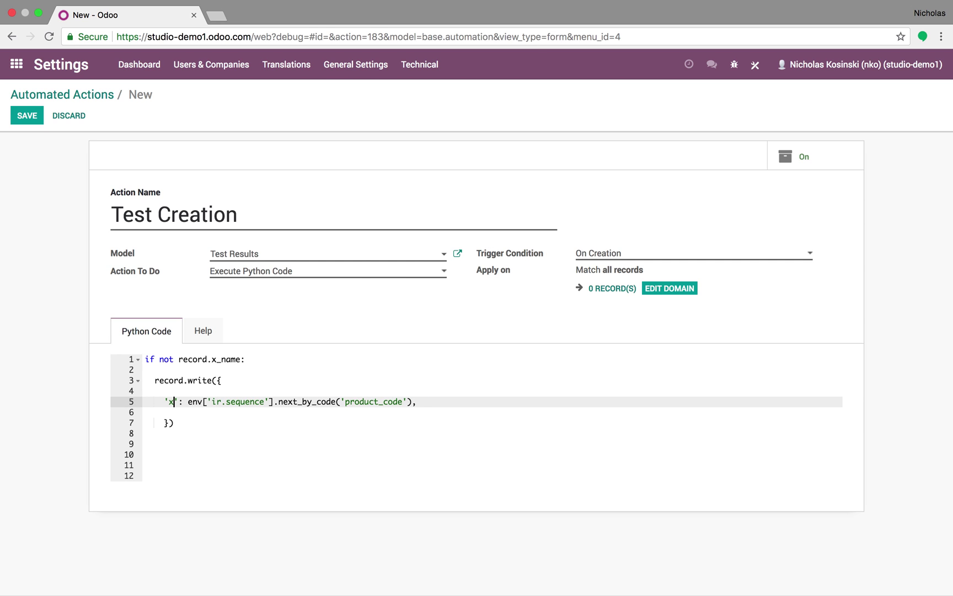
{"action": "type", "text": "_name"}
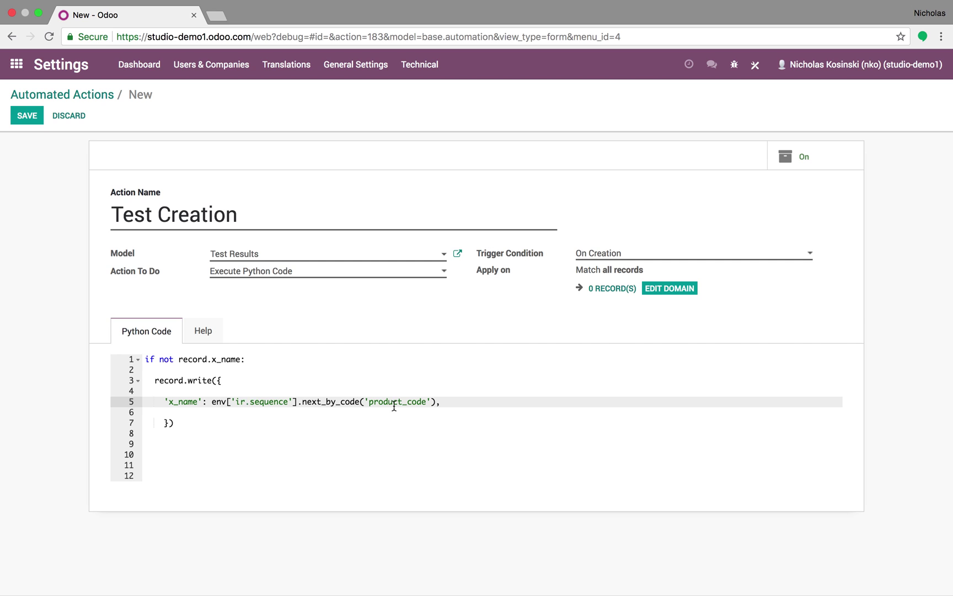
{"action": "left_click_drag", "start_coordinate": [426, 403], "coordinate": [368, 403]}
{"action": "key", "text": "BackSpace"}
{"action": "type", "text": "test_code"}
{"action": "left_click", "coordinate": [378, 457]}
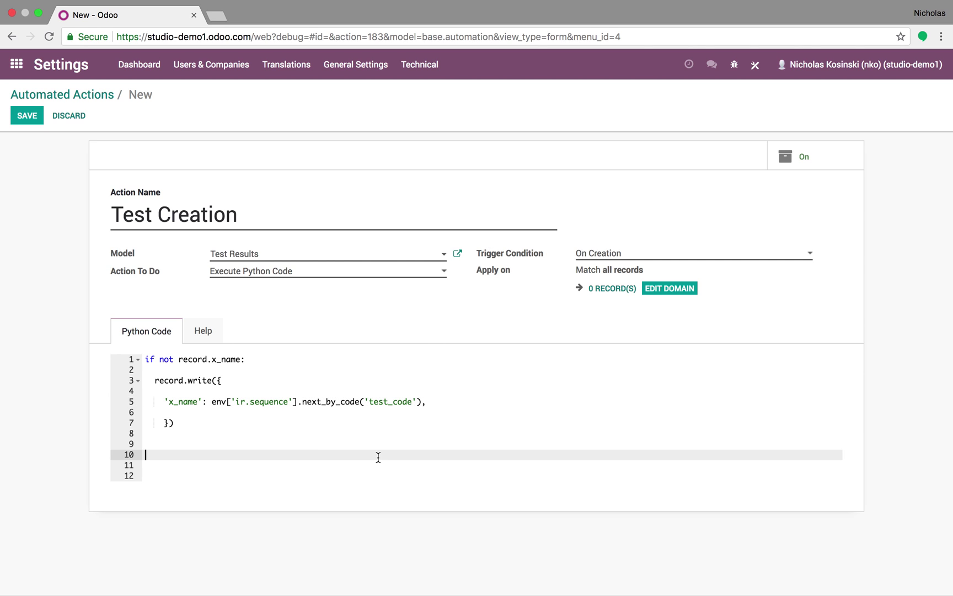
{"action": "left_click", "coordinate": [34, 116]}
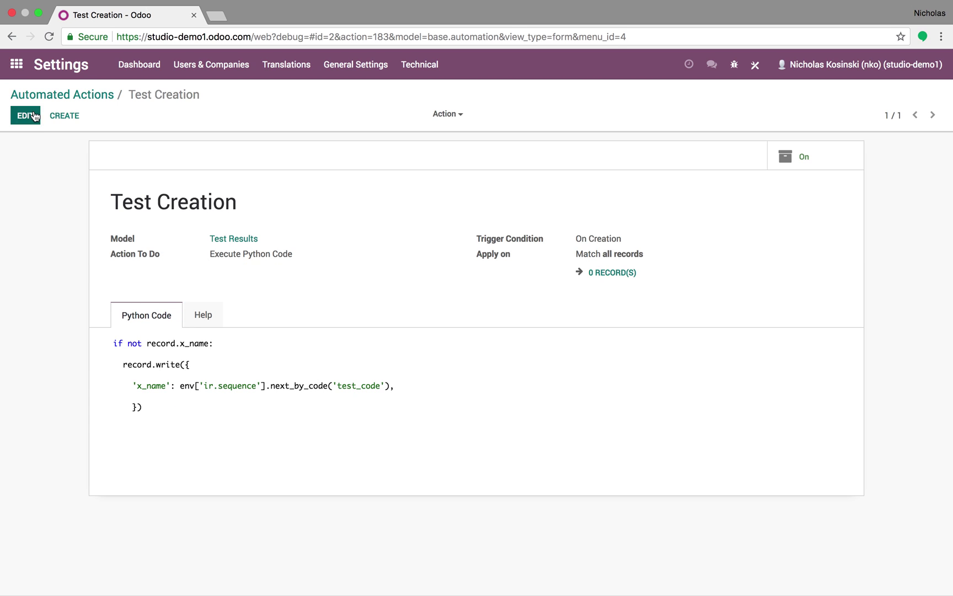
{"action": "left_click", "coordinate": [96, 101]}
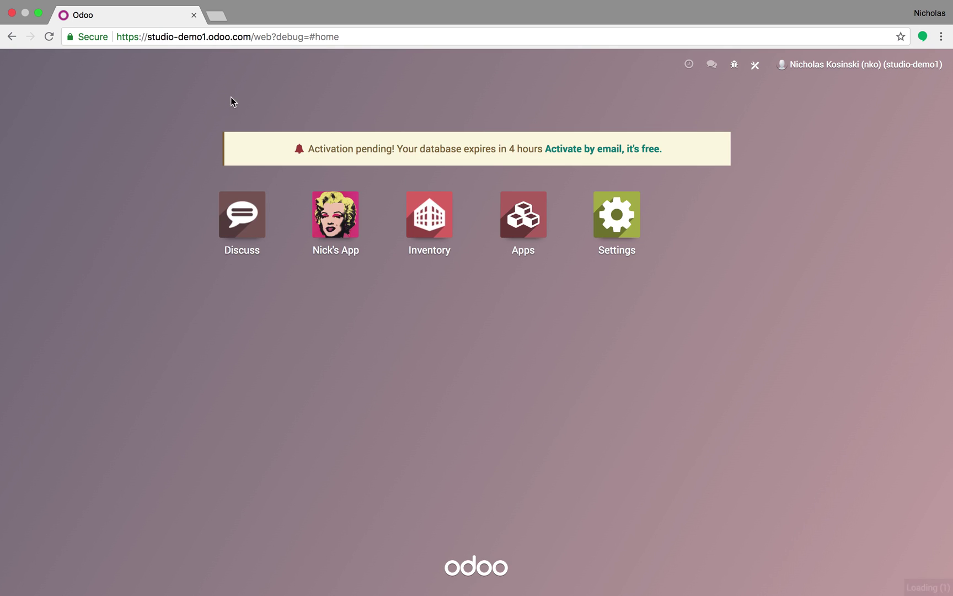
{"action": "left_click", "coordinate": [361, 241]}
{"action": "left_click", "coordinate": [34, 119]}
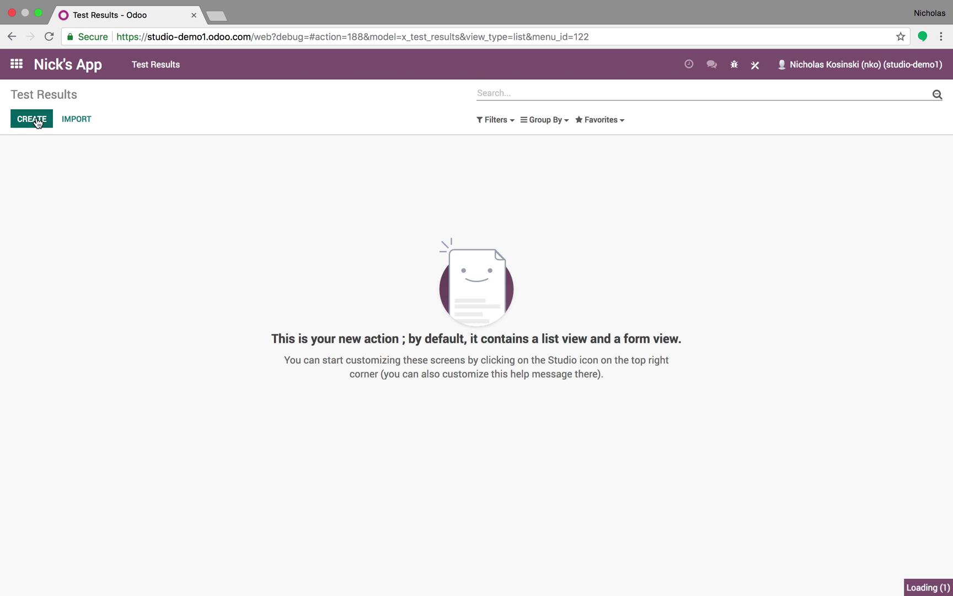
{"action": "left_click", "coordinate": [36, 117]}
{"action": "left_click_drag", "start_coordinate": [207, 174], "coordinate": [332, 181]}
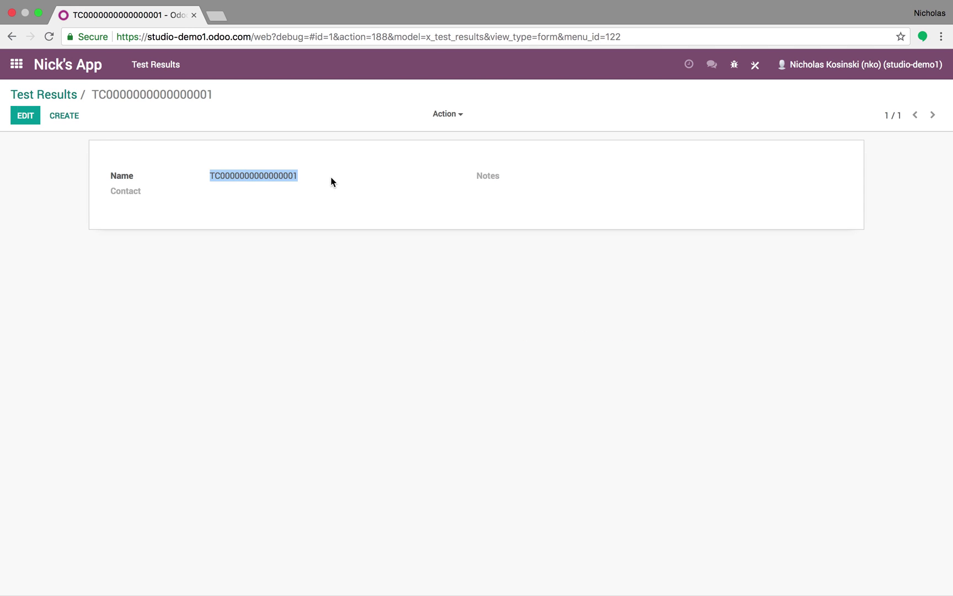
{"action": "left_click", "coordinate": [332, 181]}
{"action": "left_click", "coordinate": [53, 103]}
Create a second record with a contact and the note 'Hey there!'
{"action": "left_click", "coordinate": [31, 118]}
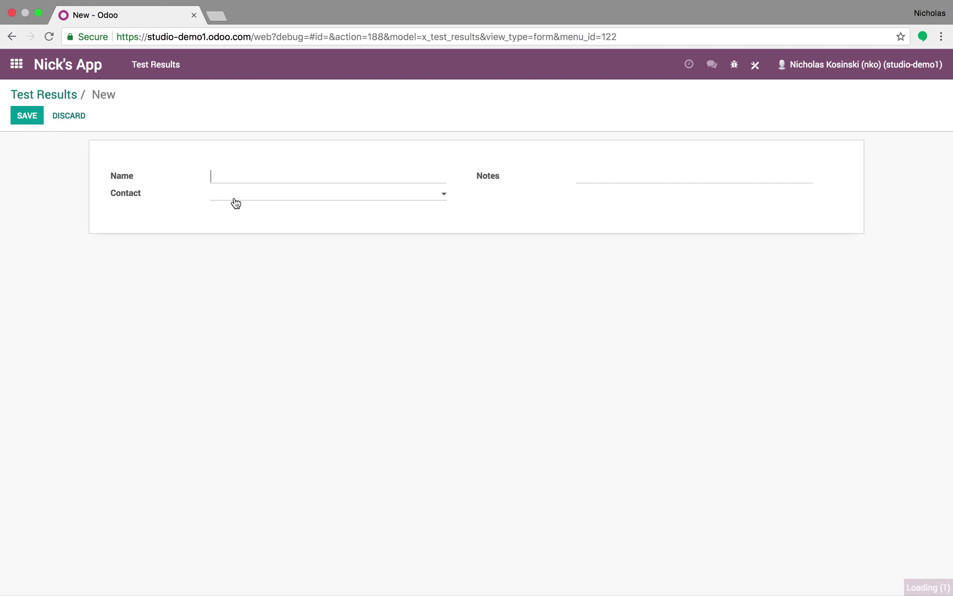
{"action": "left_click", "coordinate": [235, 198]}
{"action": "left_click", "coordinate": [255, 213]}
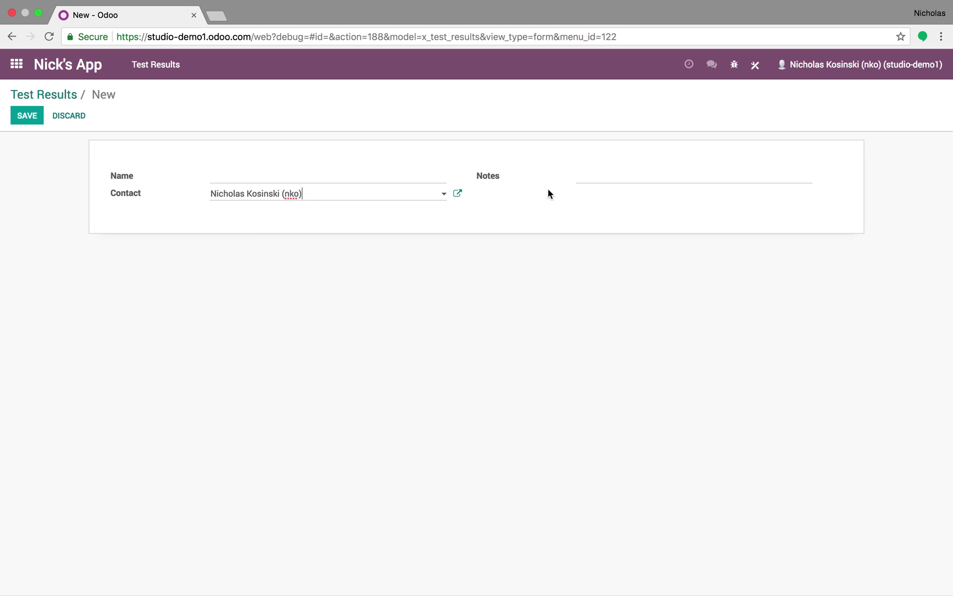
{"action": "type", "text": "Hey there!"}
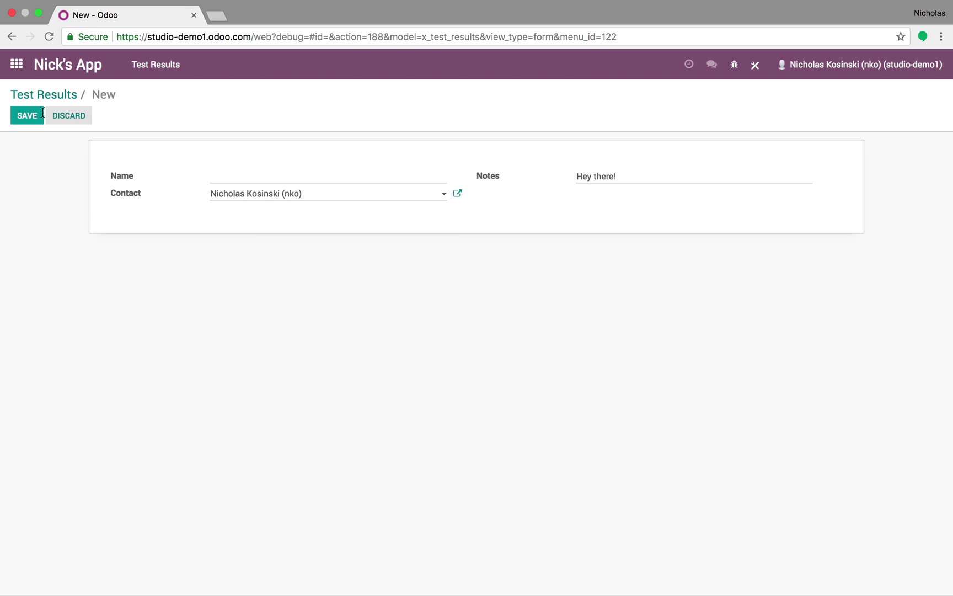
{"action": "left_click", "coordinate": [27, 115]}
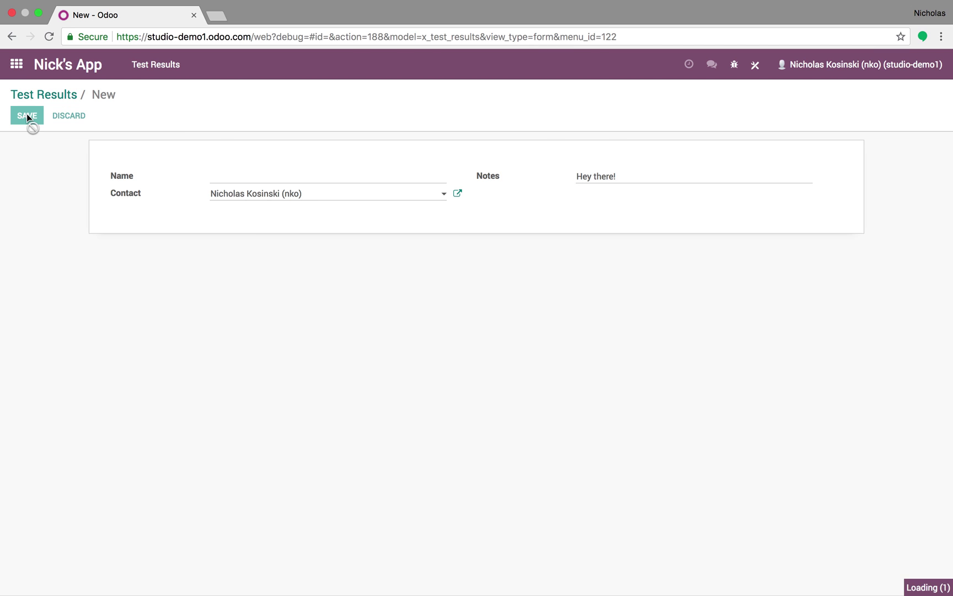
{"action": "left_click", "coordinate": [53, 96]}
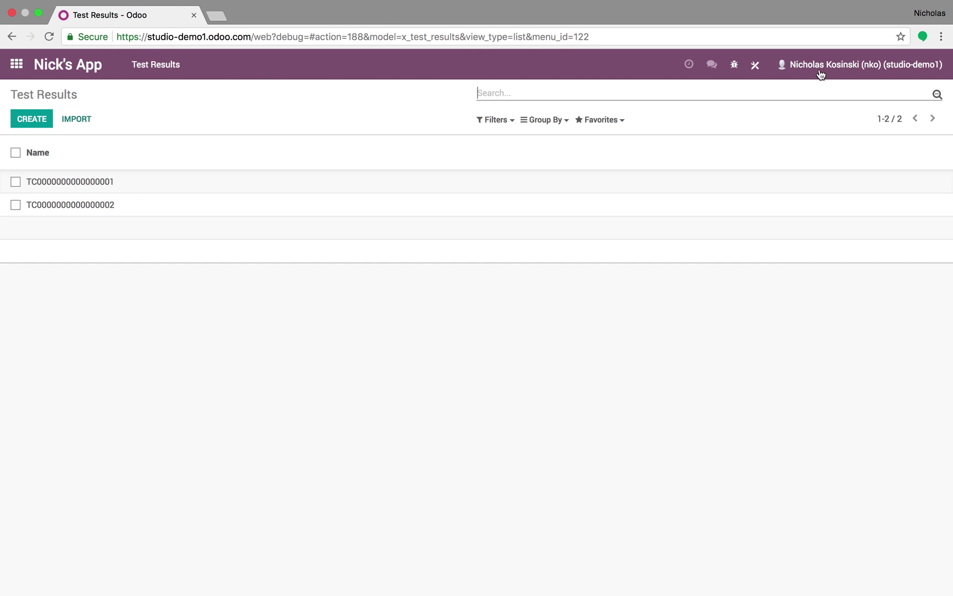
In Studio, add Contact, Created on and Notes columns to the Test Results list
{"action": "left_click", "coordinate": [755, 65]}
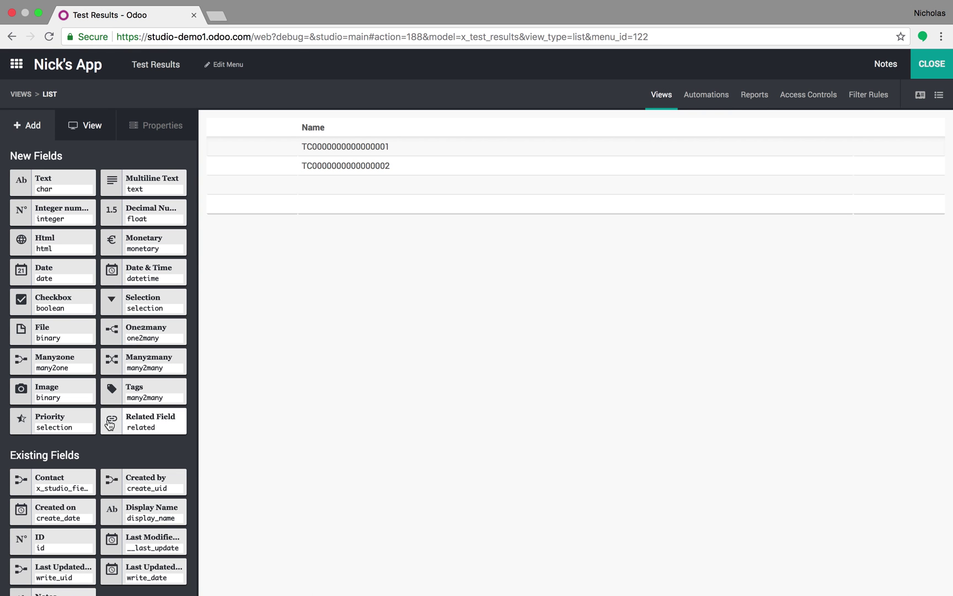
{"action": "scroll", "coordinate": [52, 347], "scroll_direction": "down", "scroll_amount": 1}
{"action": "left_click_drag", "start_coordinate": [50, 463], "coordinate": [828, 145]}
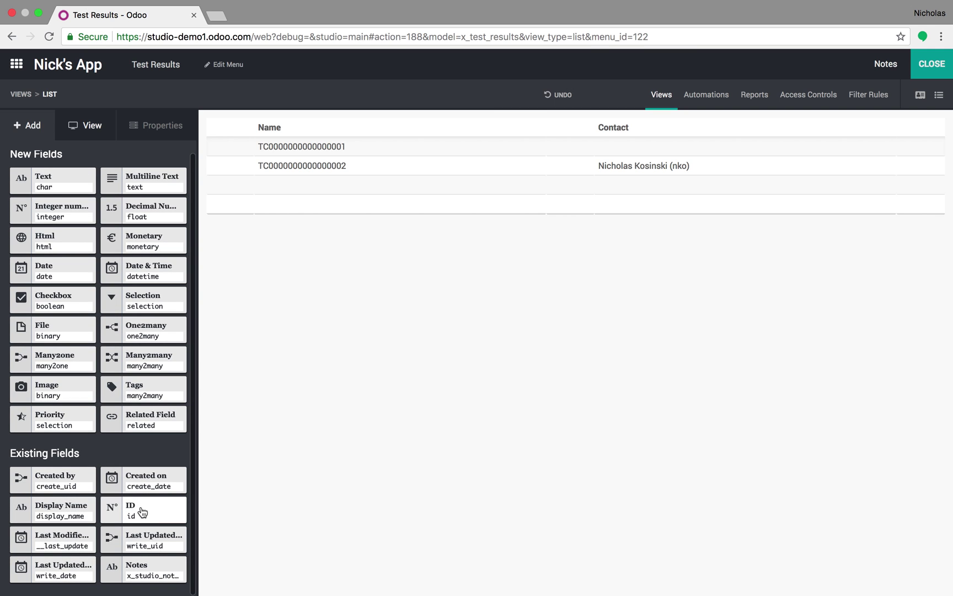
{"action": "left_click_drag", "start_coordinate": [142, 485], "coordinate": [798, 170]}
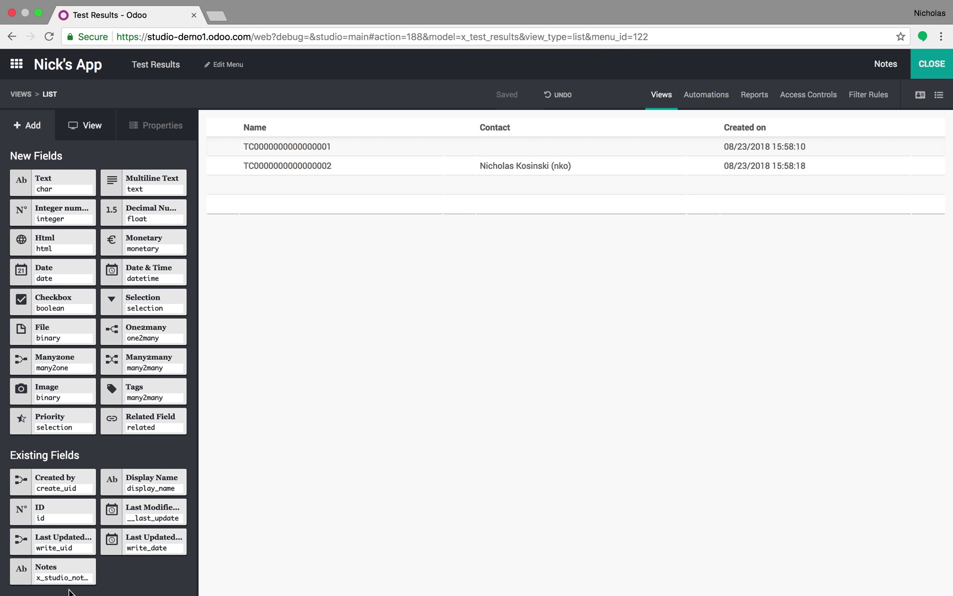
{"action": "left_click_drag", "start_coordinate": [55, 574], "coordinate": [900, 163]}
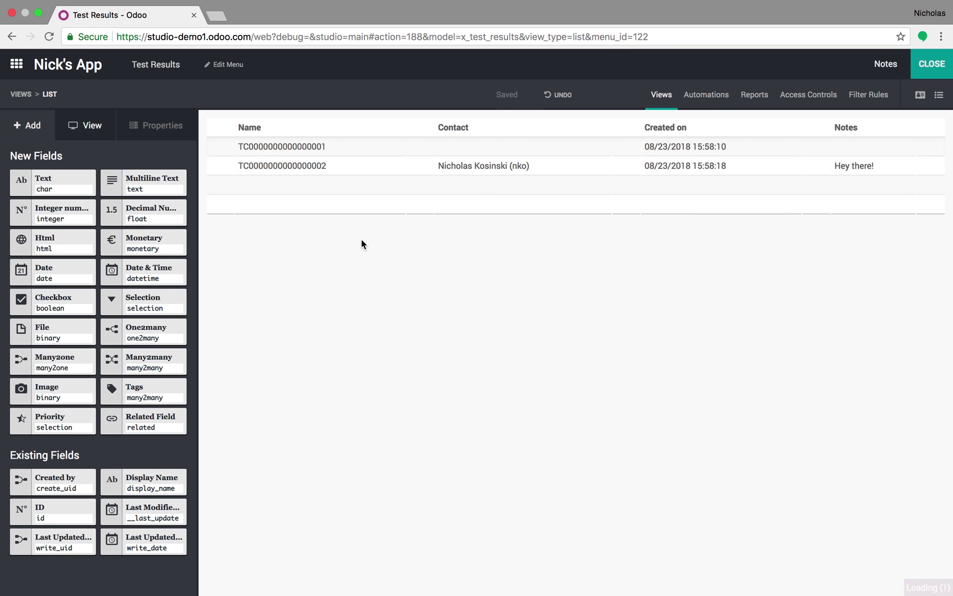
Relabel the Name column 'Test Code' and close Studio
{"action": "left_click", "coordinate": [251, 128]}
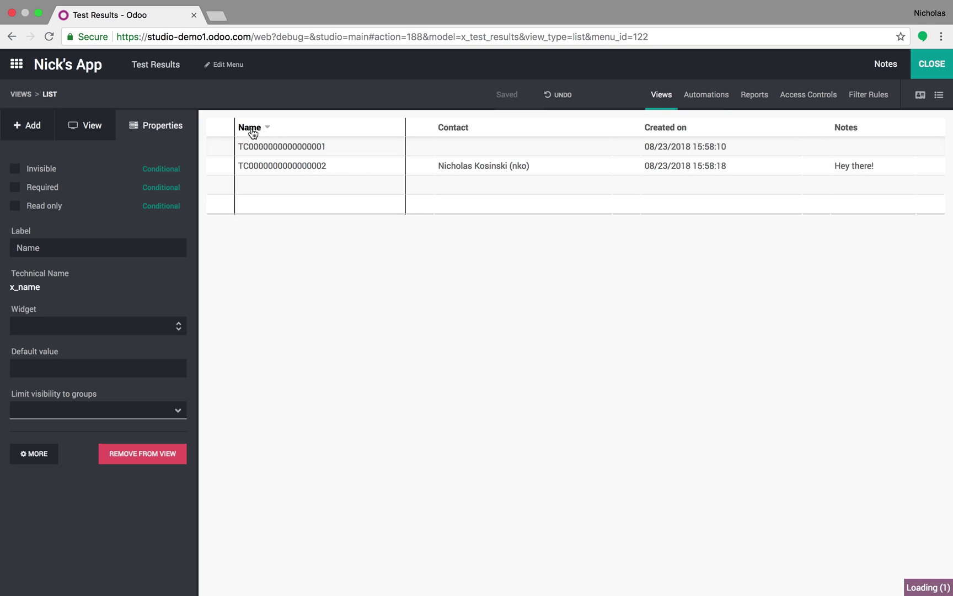
{"action": "left_click", "coordinate": [2, 248]}
{"action": "type", "text": "Test Code"}
{"action": "left_click", "coordinate": [295, 324]}
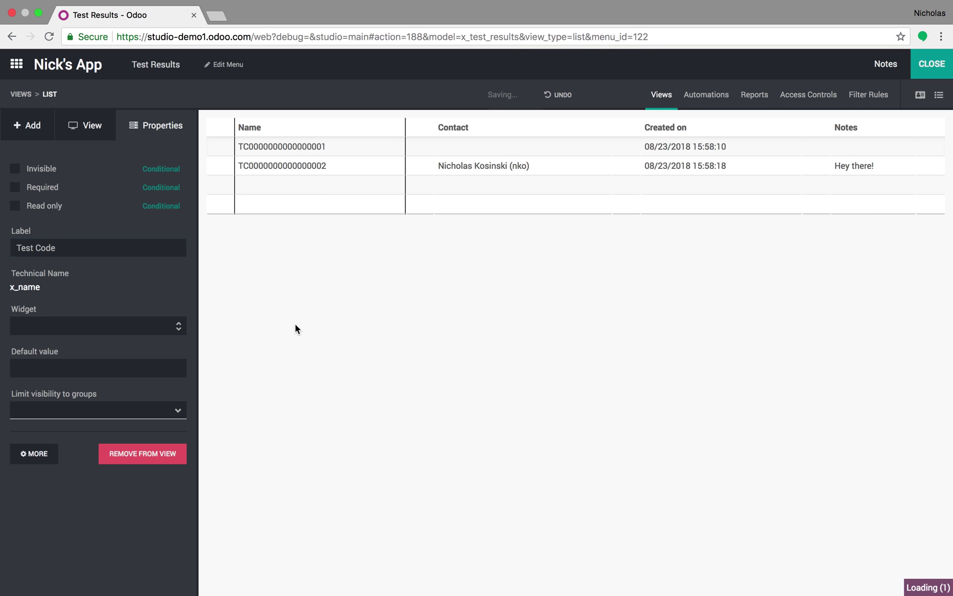
{"action": "left_click", "coordinate": [942, 63]}
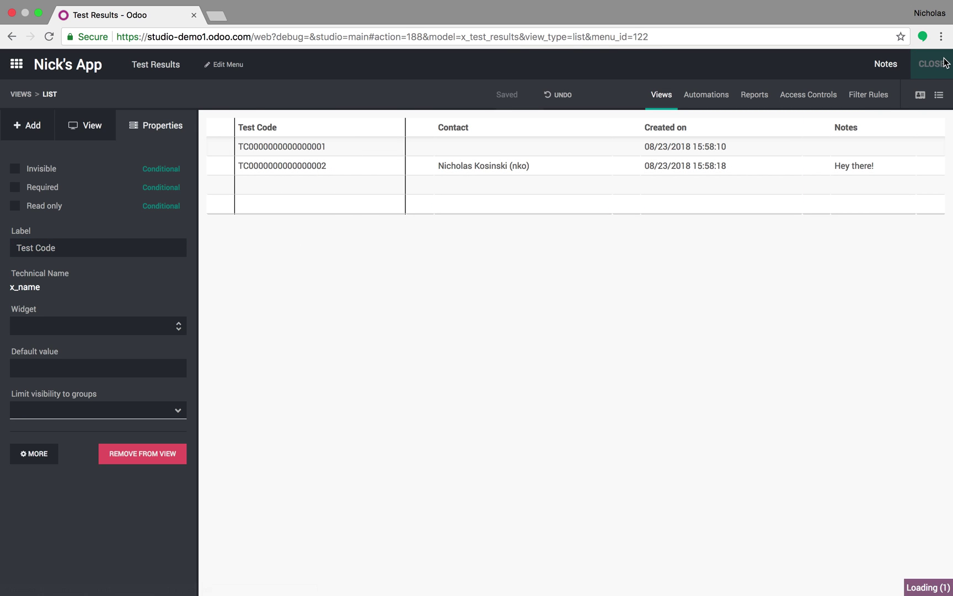
Check both Test Results records show their Test Code, then return to the apps home screen
{"action": "left_click", "coordinate": [67, 181]}
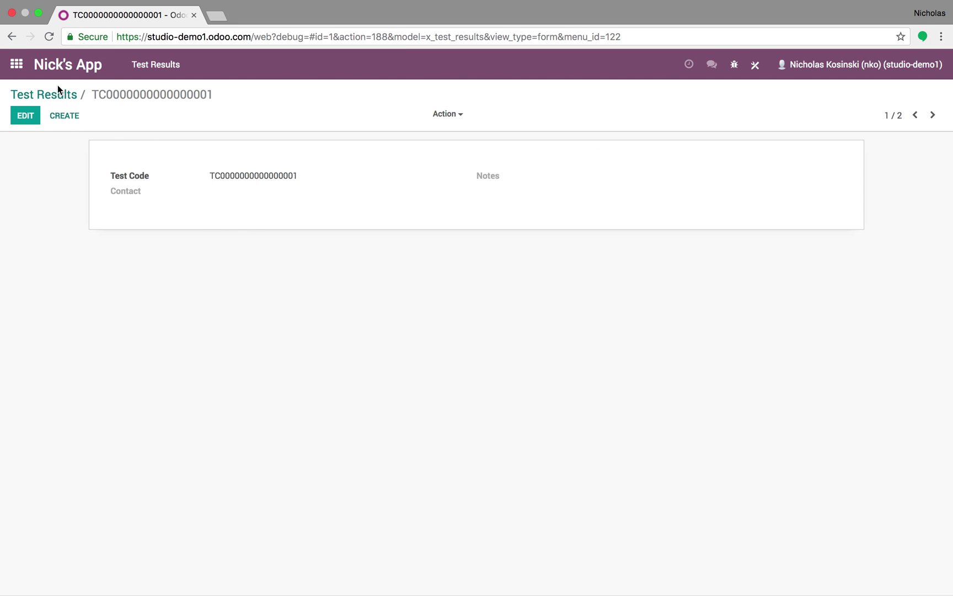
{"action": "left_click", "coordinate": [933, 115]}
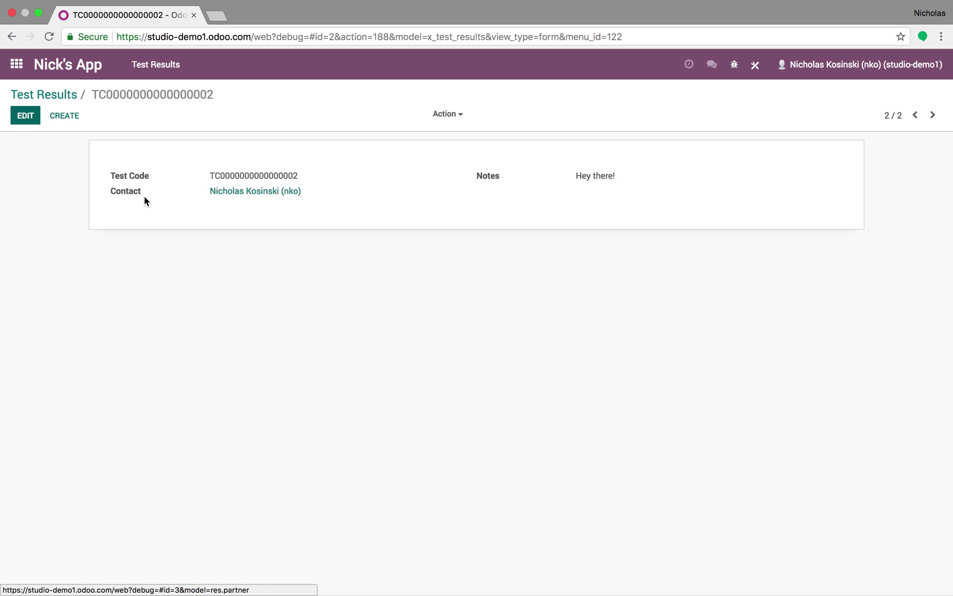
{"action": "left_click", "coordinate": [59, 98]}
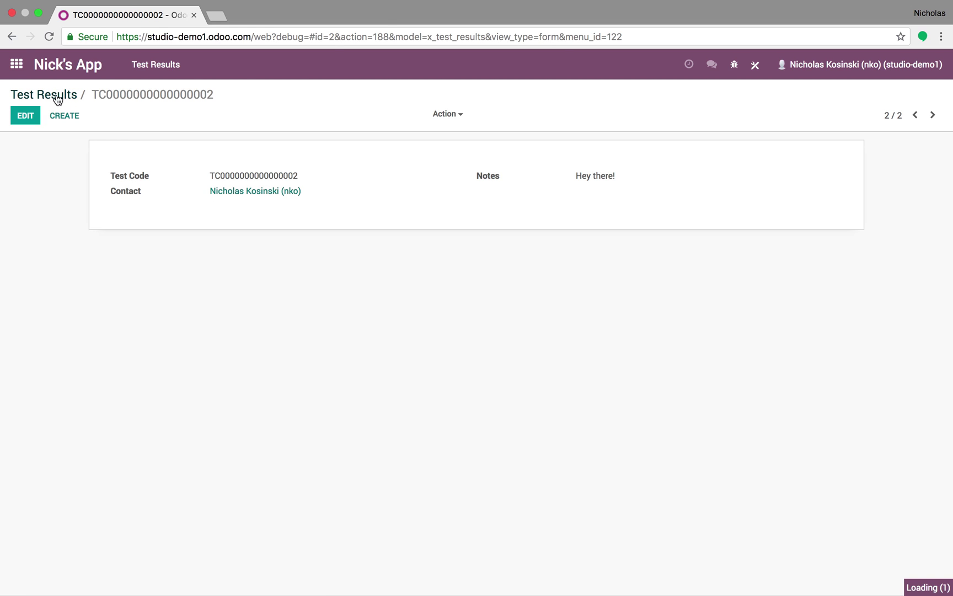
{"action": "left_click", "coordinate": [14, 65]}
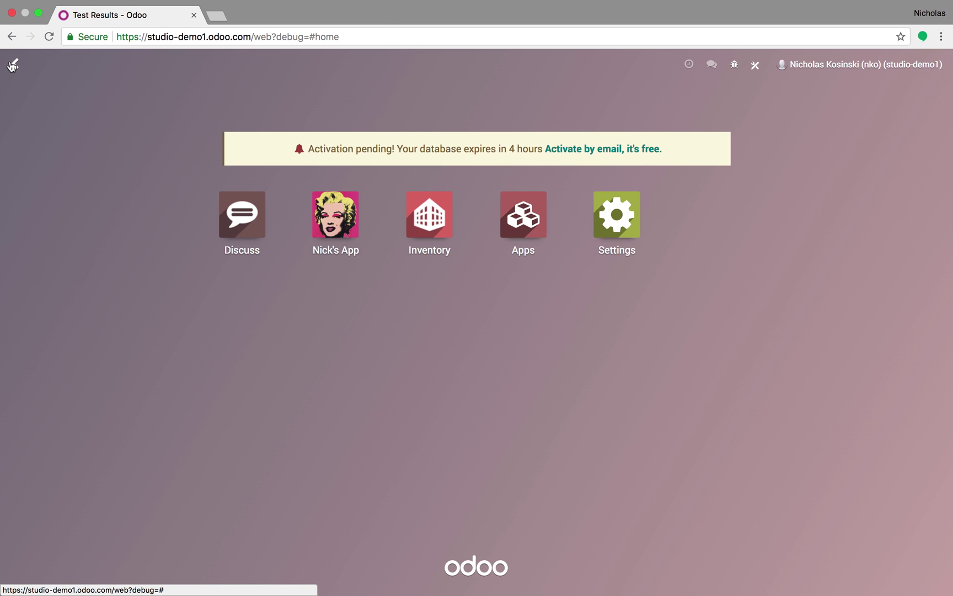